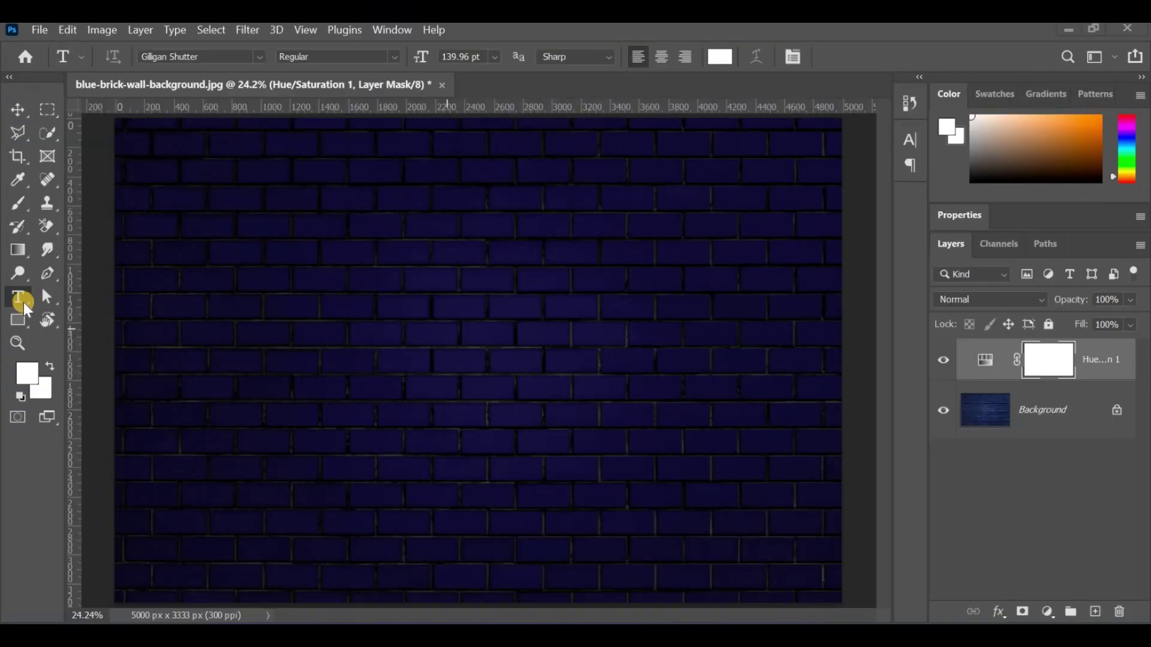
# Step: Add a committed white NEON text layer in Gilligan Shutter, 139.96 pt, on the wall's left
pyautogui.click(511, 329)
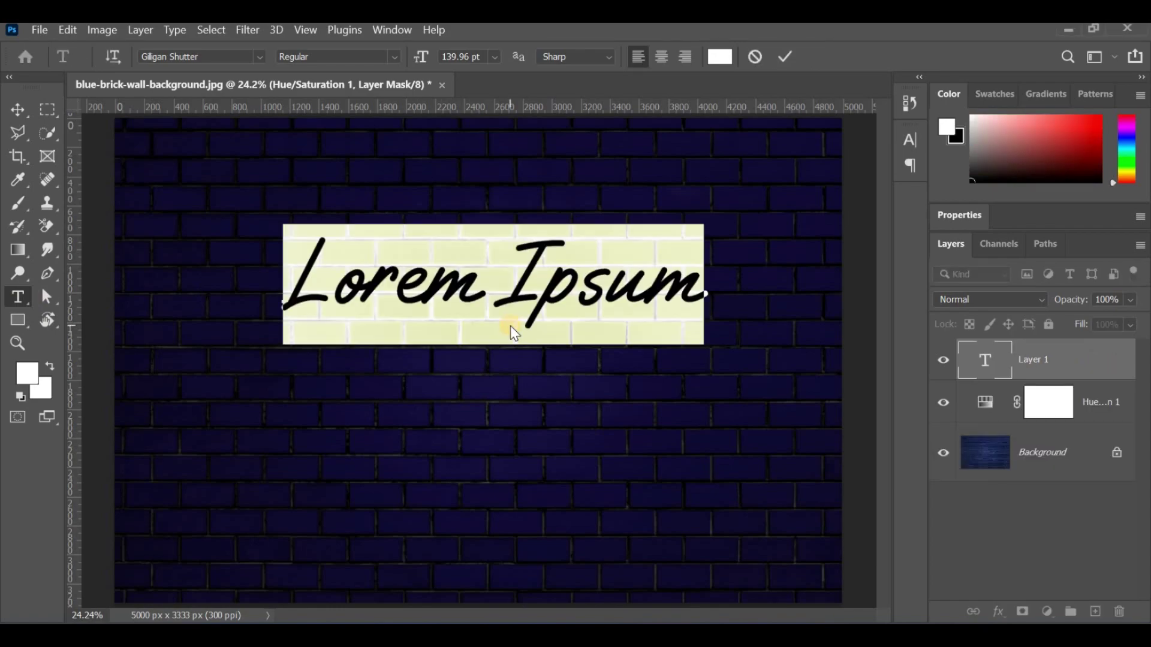
pyautogui.press('BackSpace')
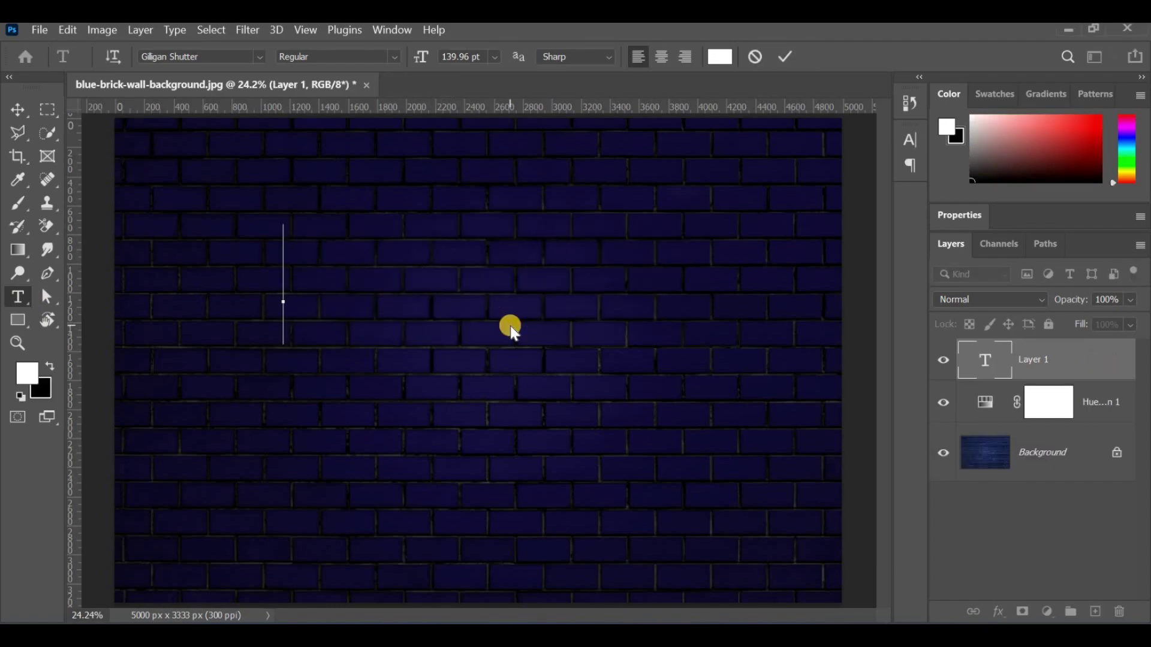
pyautogui.write('NEON')
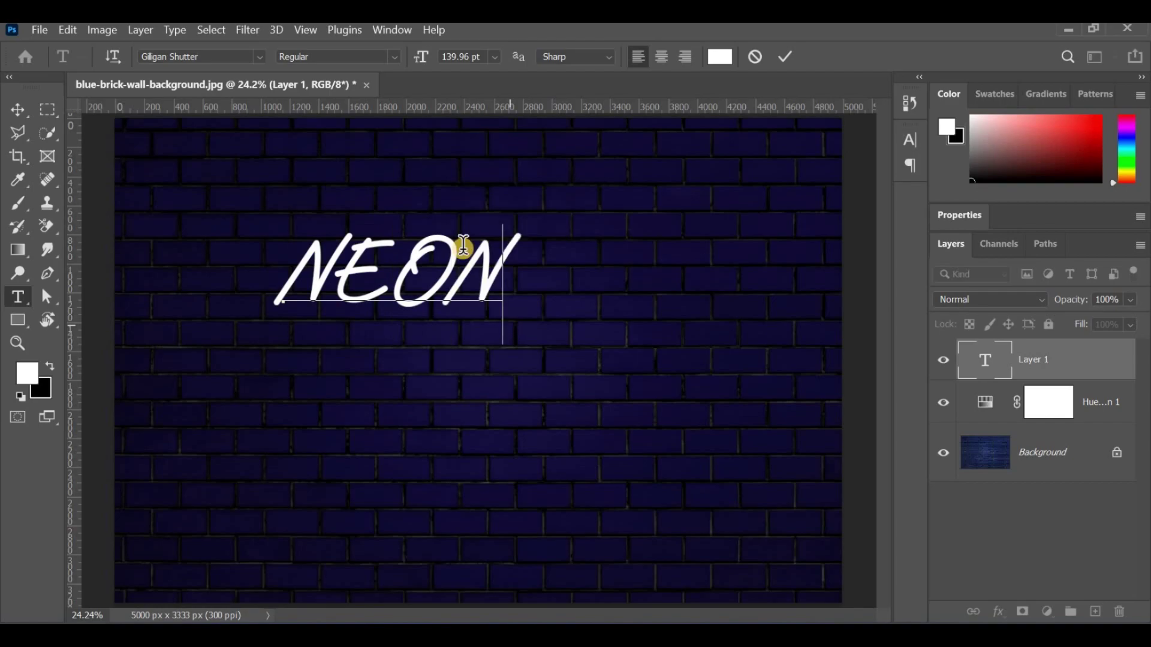
pyautogui.click(18, 109)
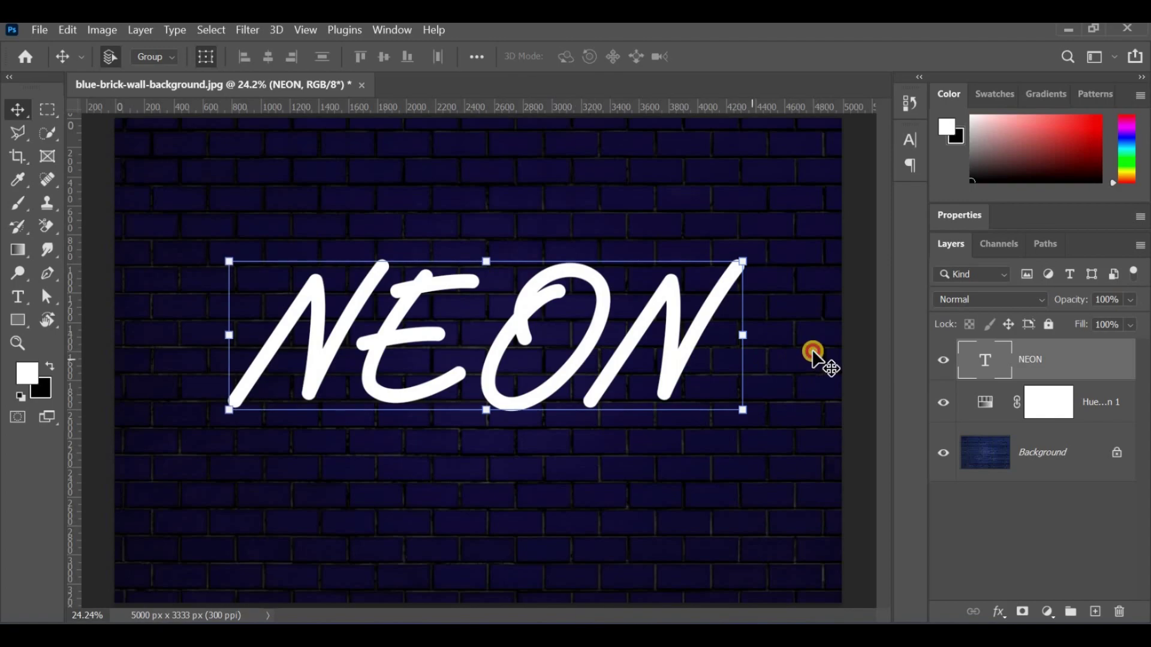
# Step: Select the NEON text layer and convert it to a smart object
pyautogui.click(813, 354)
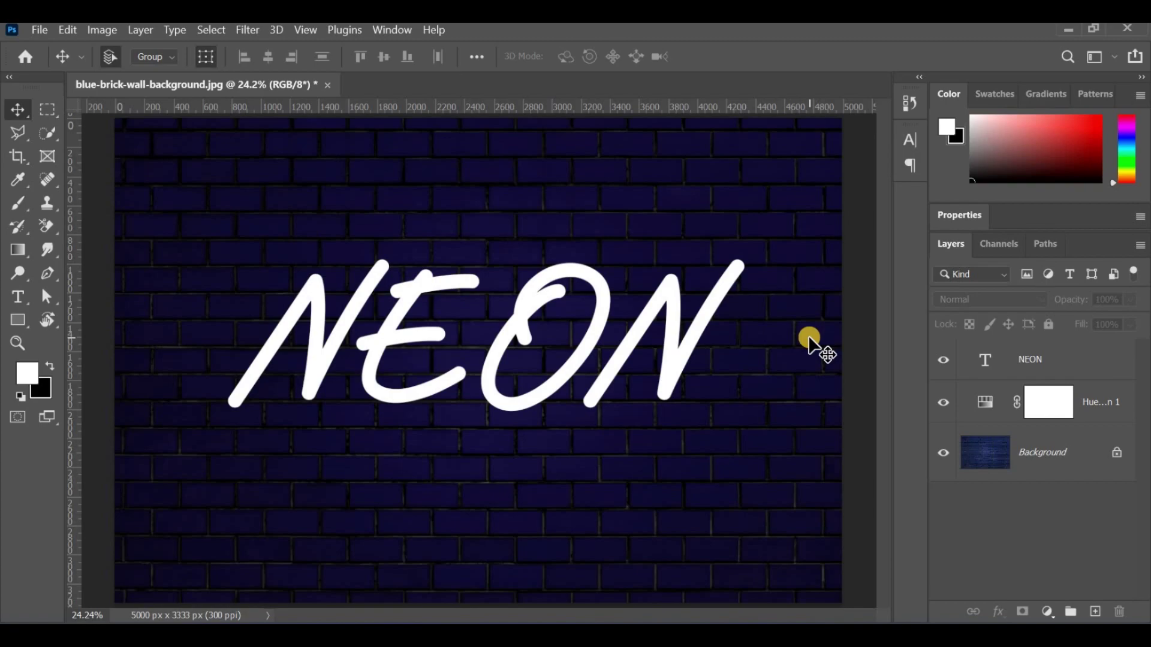
pyautogui.click(1093, 358)
pyautogui.rightClick(976, 363)
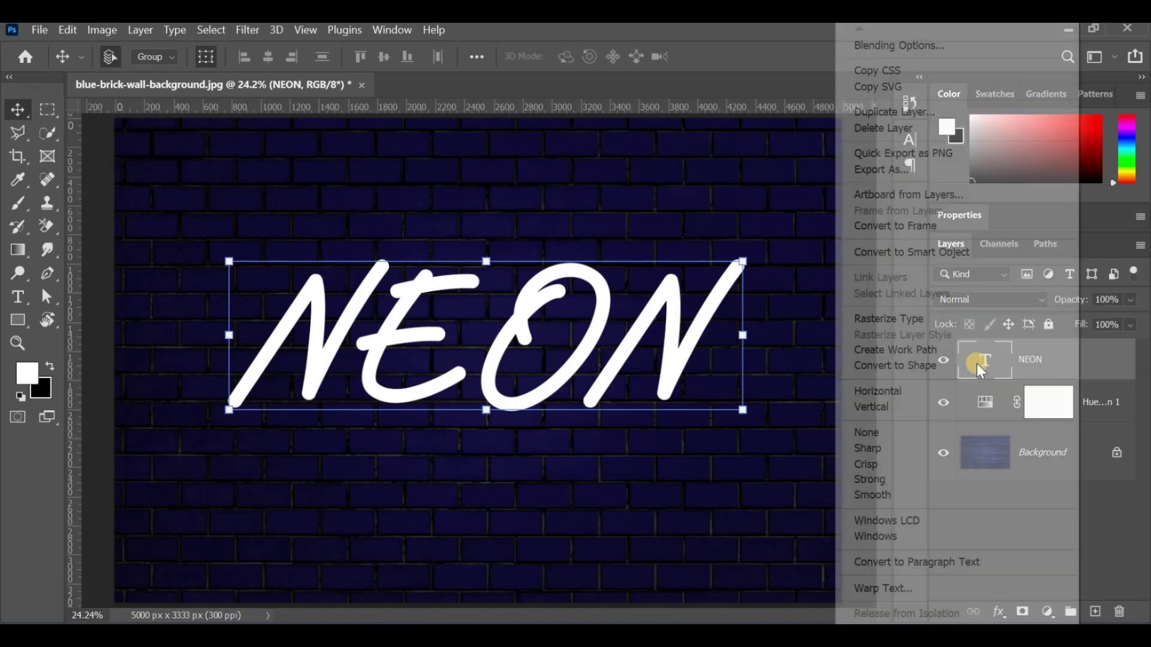
pyautogui.click(937, 253)
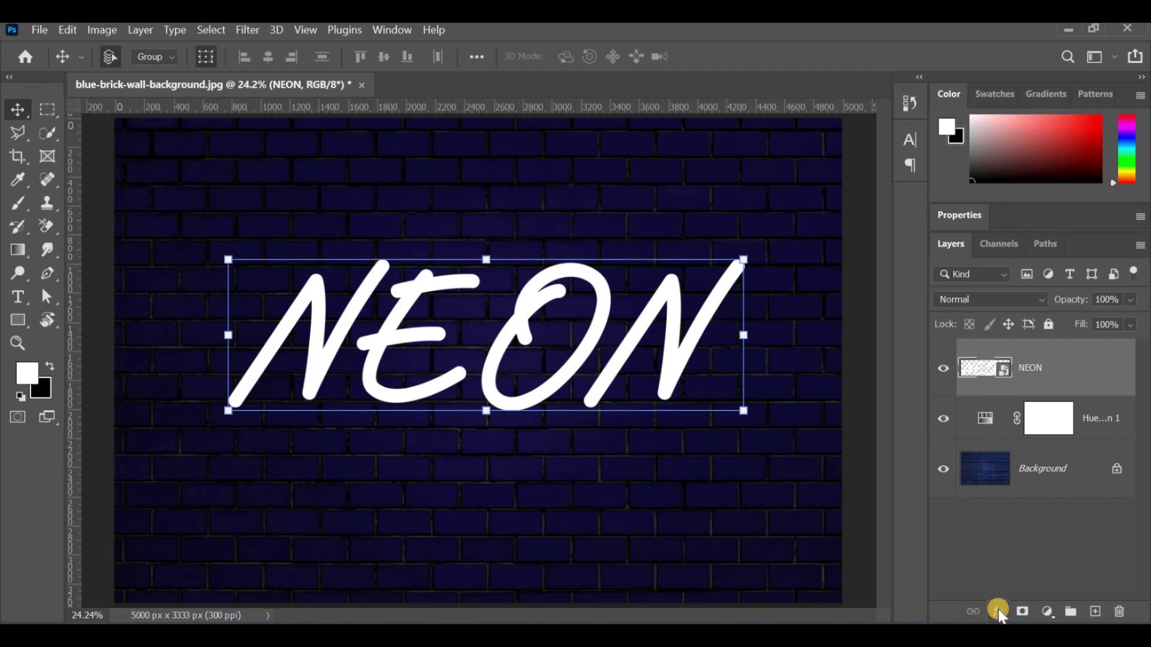
# Step: Apply a pure white (ffffff) Color Overlay layer effect to the NEON smart object
pyautogui.click(998, 611)
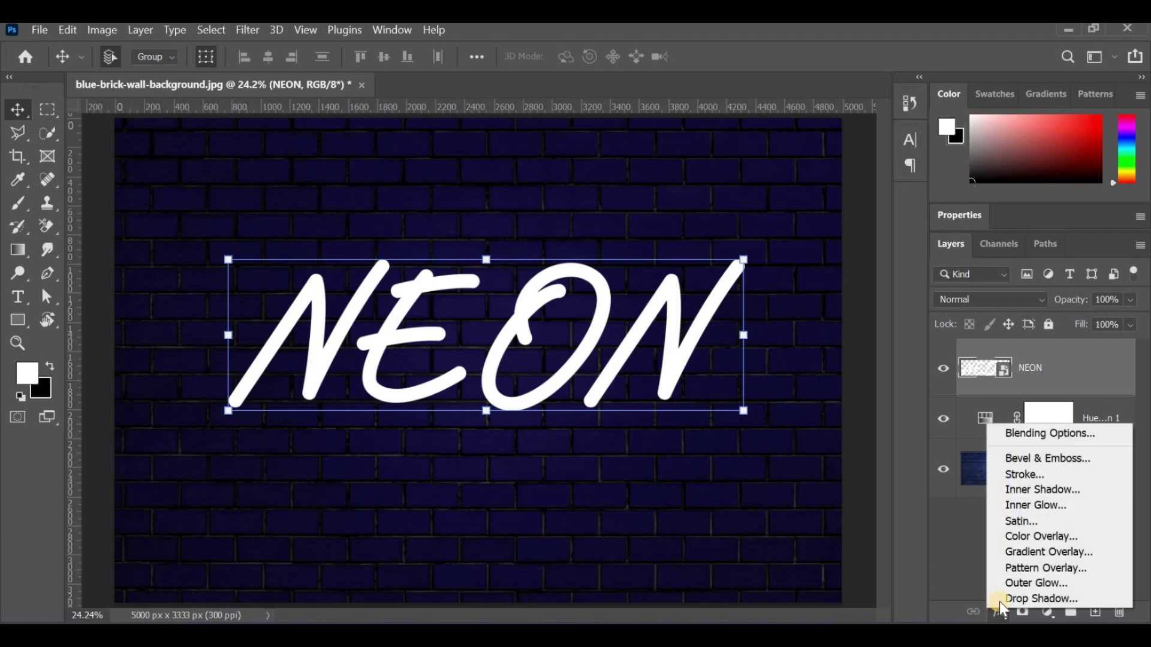
pyautogui.click(1019, 536)
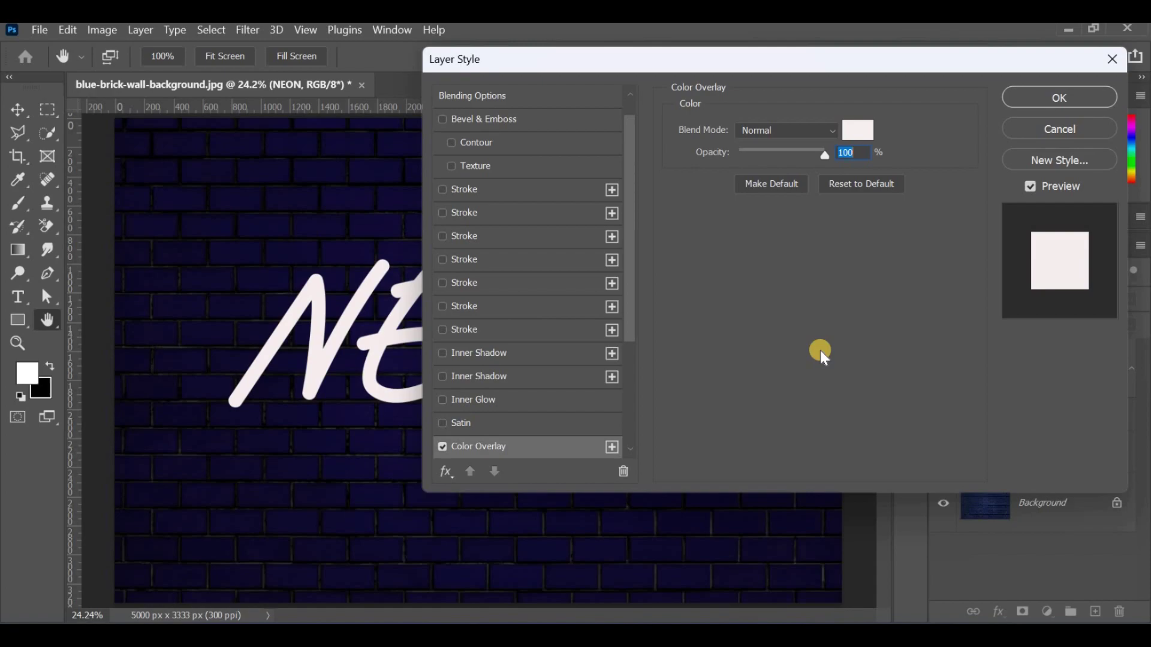
pyautogui.click(857, 131)
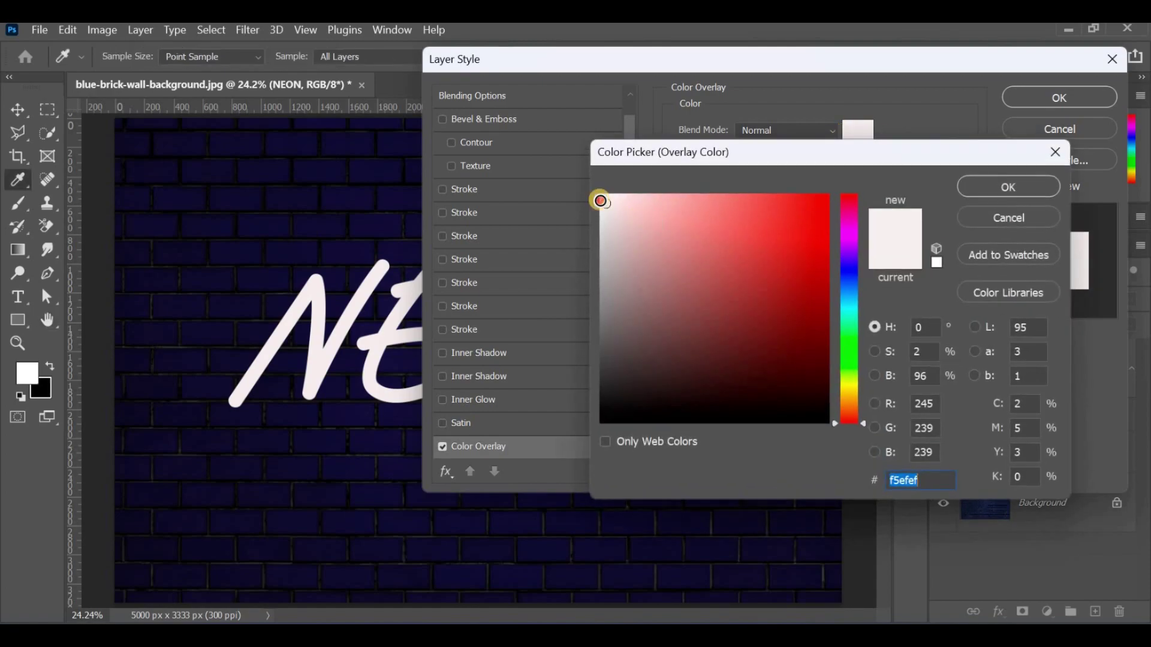
pyautogui.moveTo(600, 201); pyautogui.dragTo(506, 150)
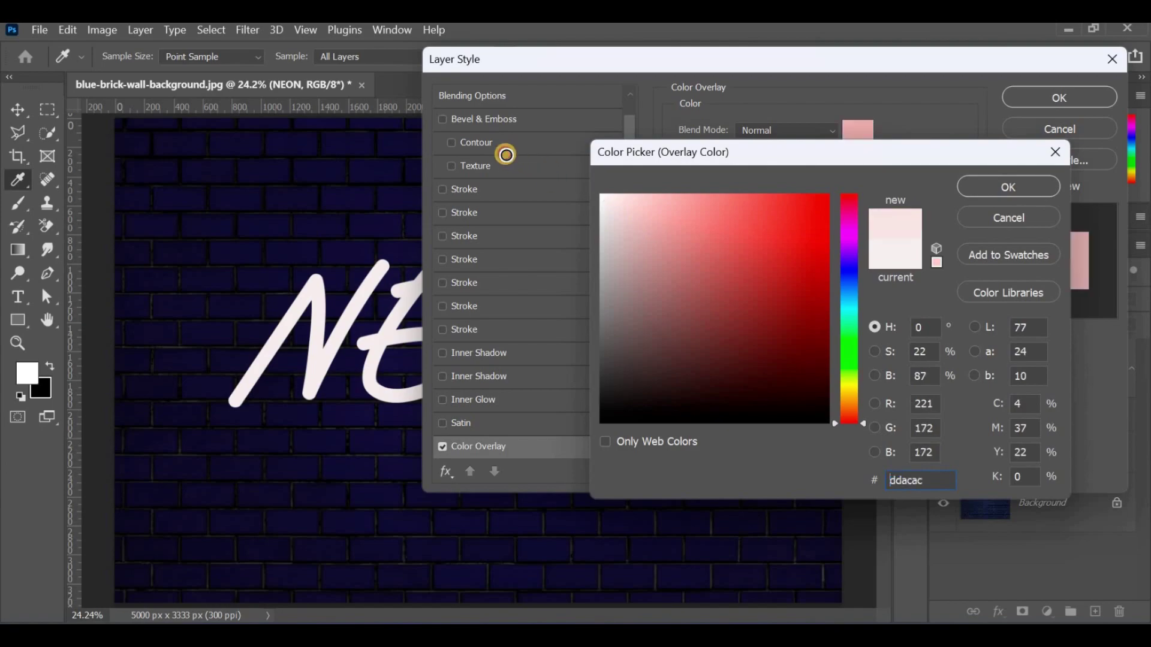
pyautogui.click(1076, 102)
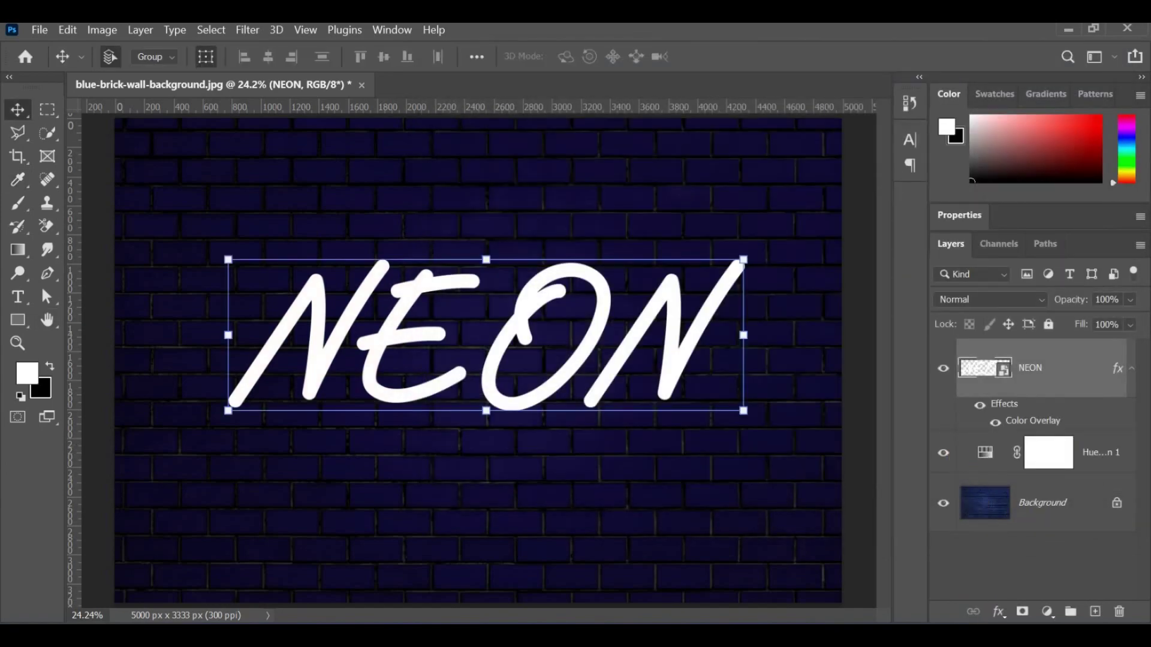
# Step: Set the NEON layer's blend mode to Screen and bring up the Blur filters
pyautogui.click(997, 299)
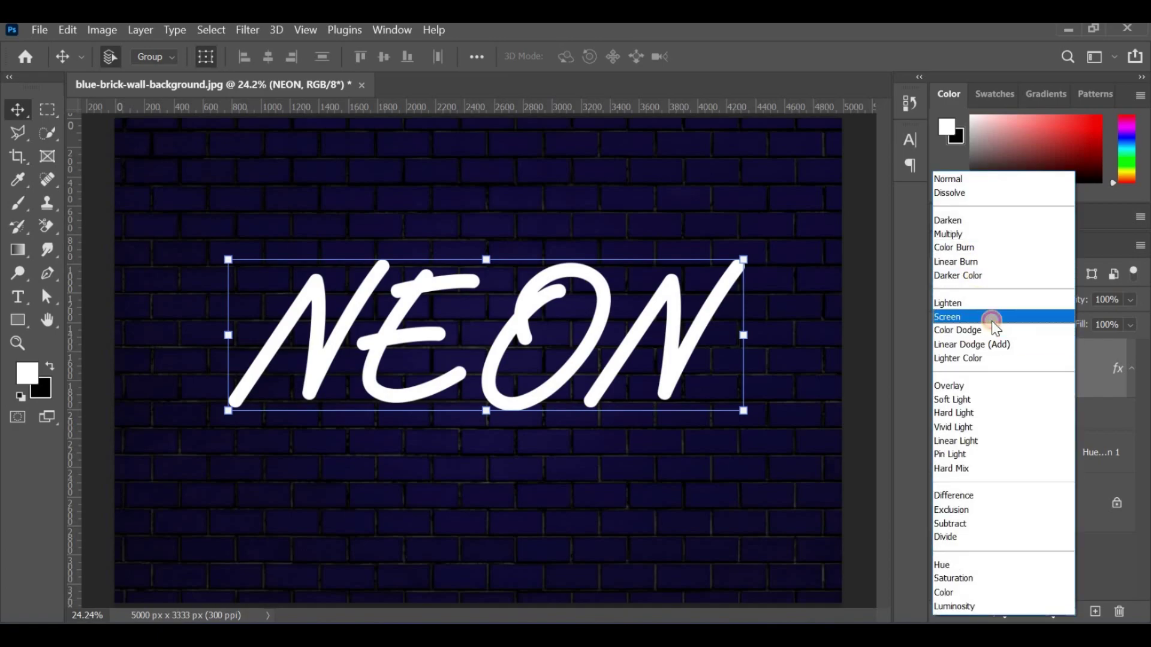
pyautogui.click(992, 317)
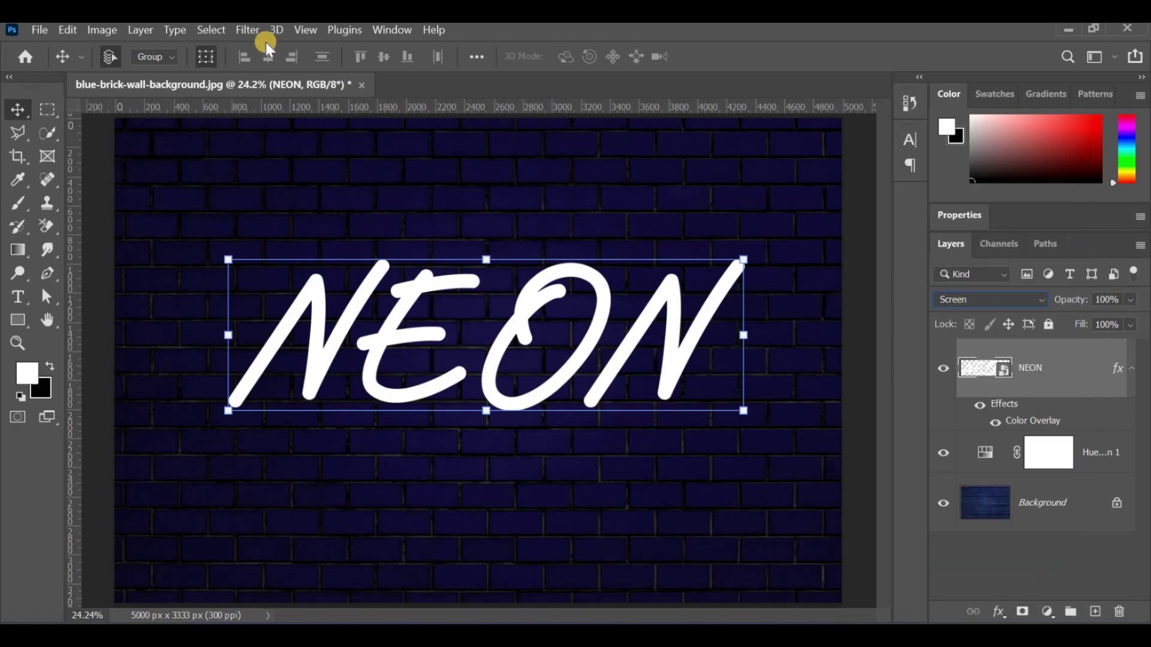
pyautogui.click(245, 31)
pyautogui.moveTo(261, 241)
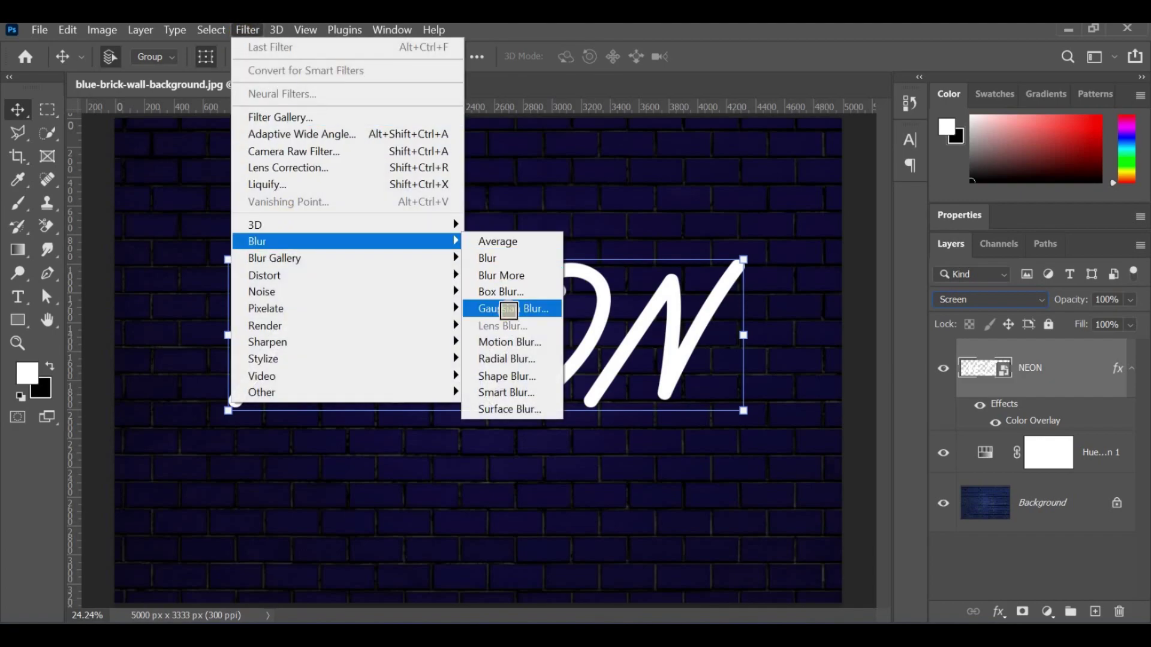
# Step: Apply a 0.5-pixel Gaussian Blur smart filter to the NEON smart object
pyautogui.click(508, 309)
pyautogui.moveTo(677, 364); pyautogui.dragTo(634, 365)
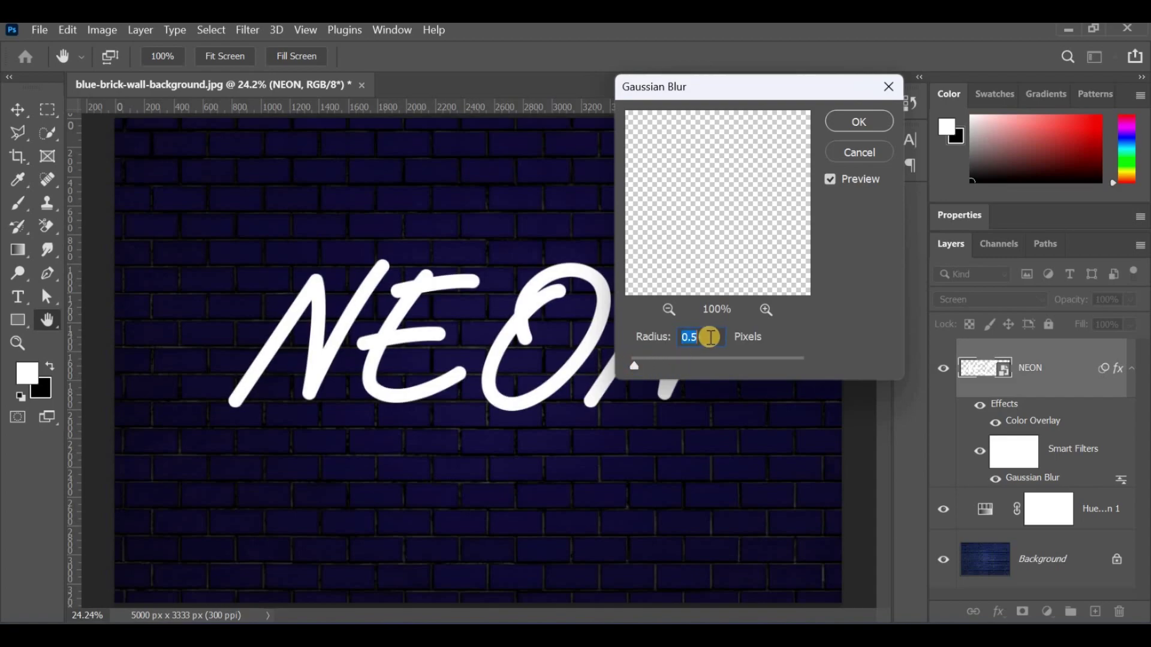
pyautogui.click(857, 120)
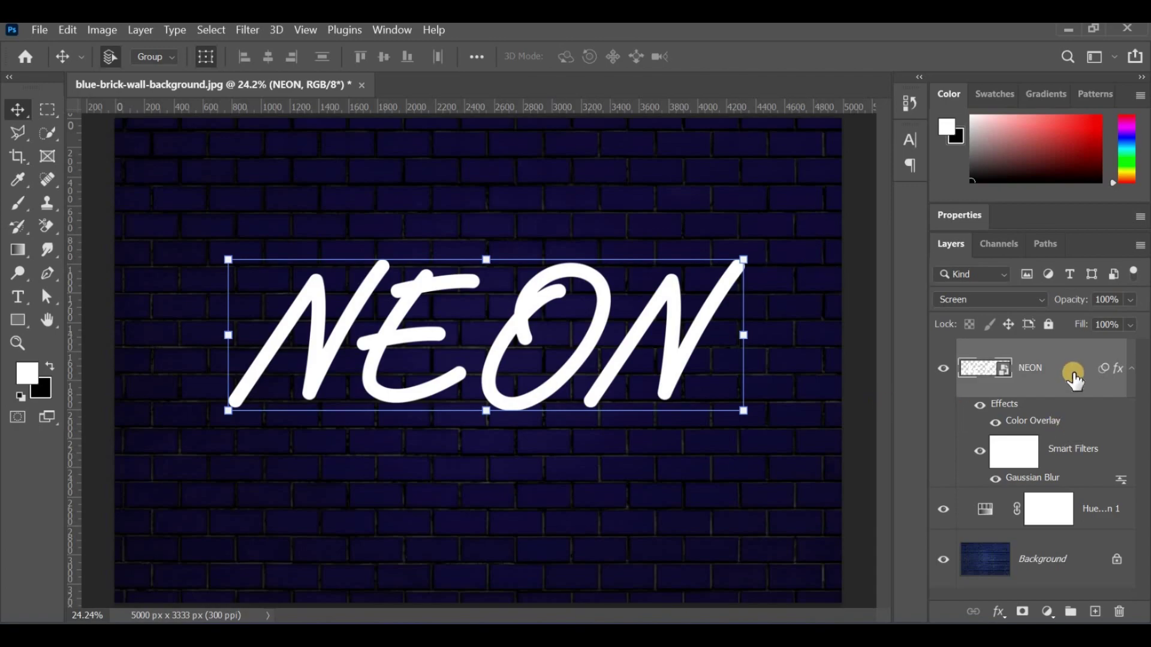
# Step: Create NEON copy and set its Gaussian Blur smart filter radius to 3 pixels
pyautogui.hotkey('ctrl', 'j')
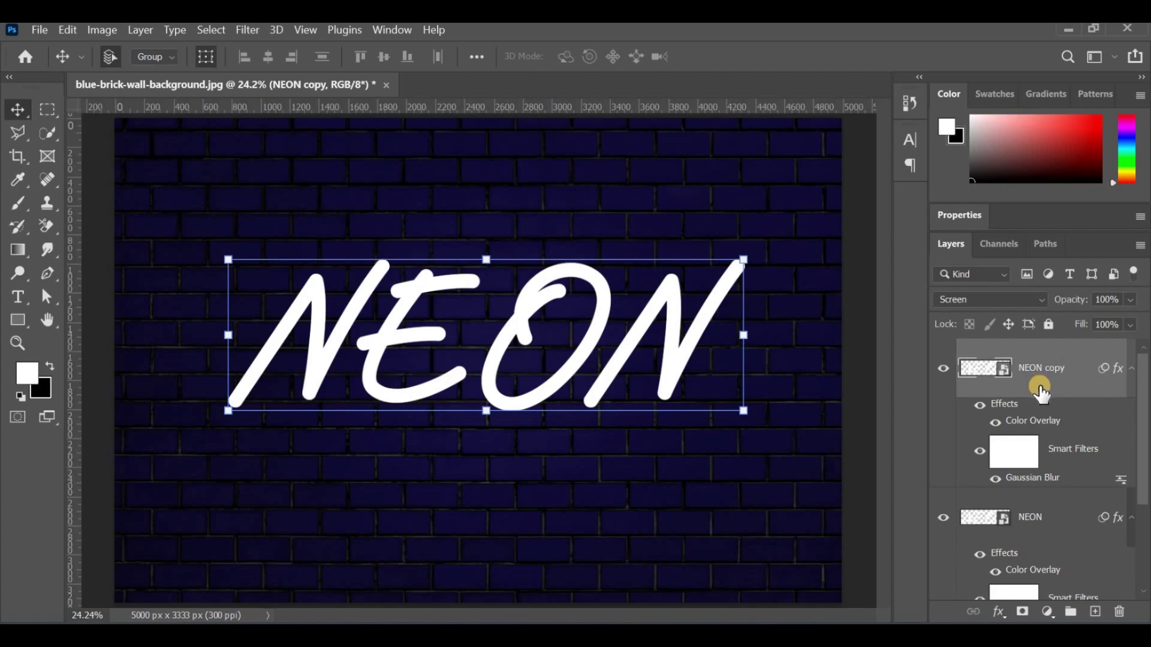
pyautogui.doubleClick(1032, 478)
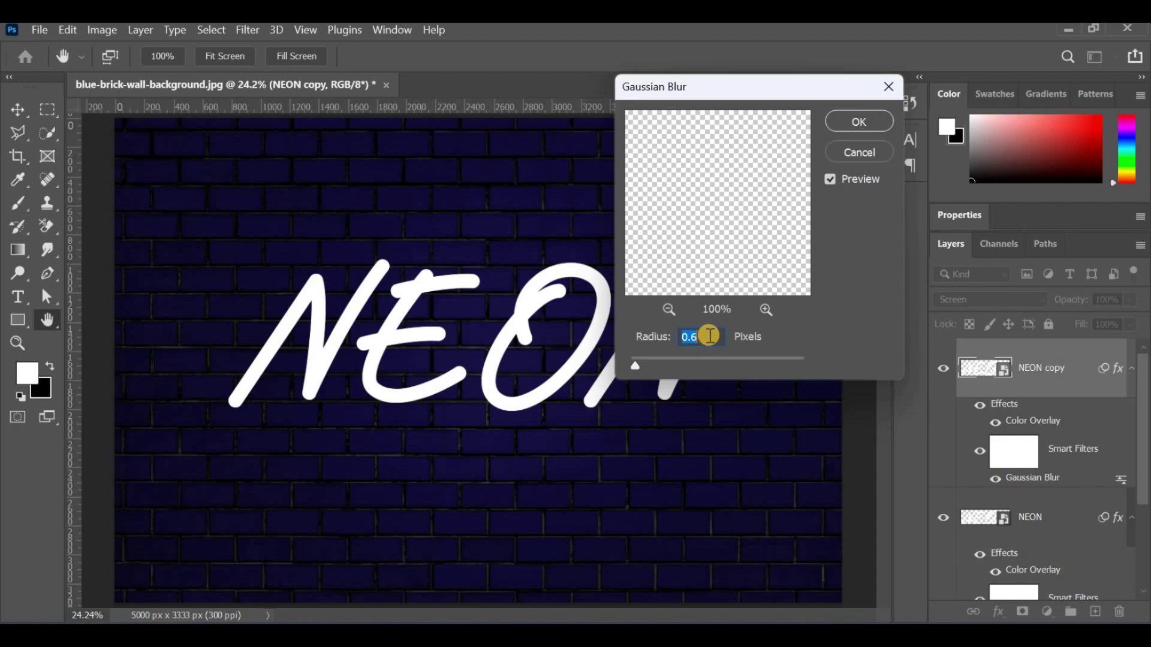
pyautogui.moveTo(650, 359); pyautogui.dragTo(658, 359)
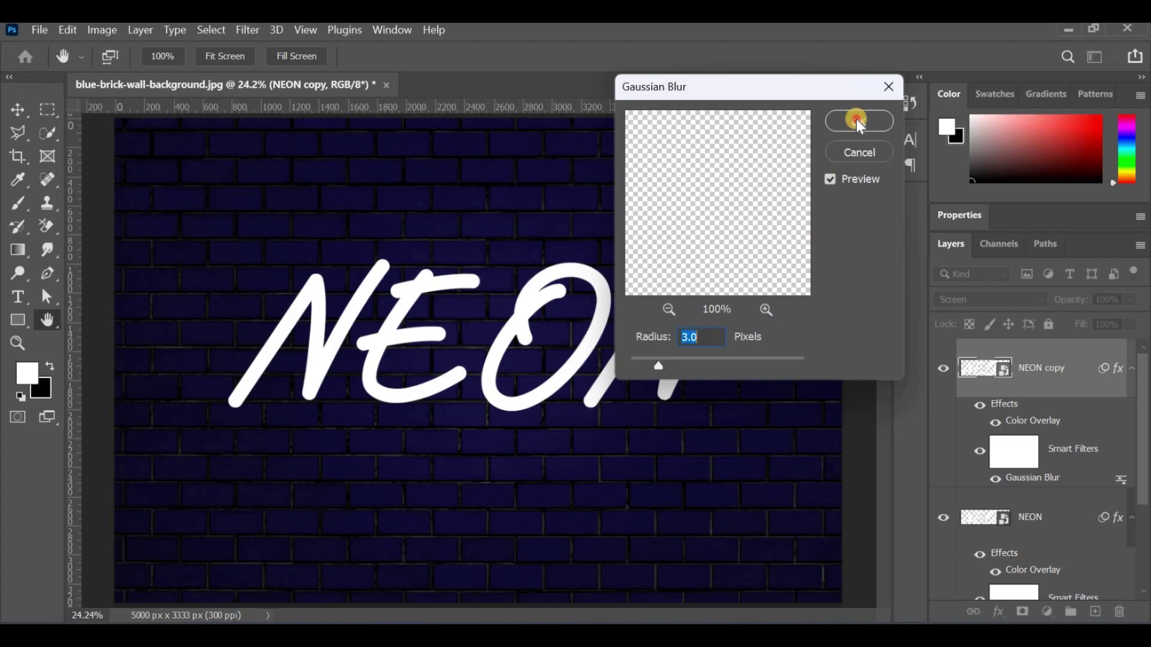
pyautogui.press('Return')
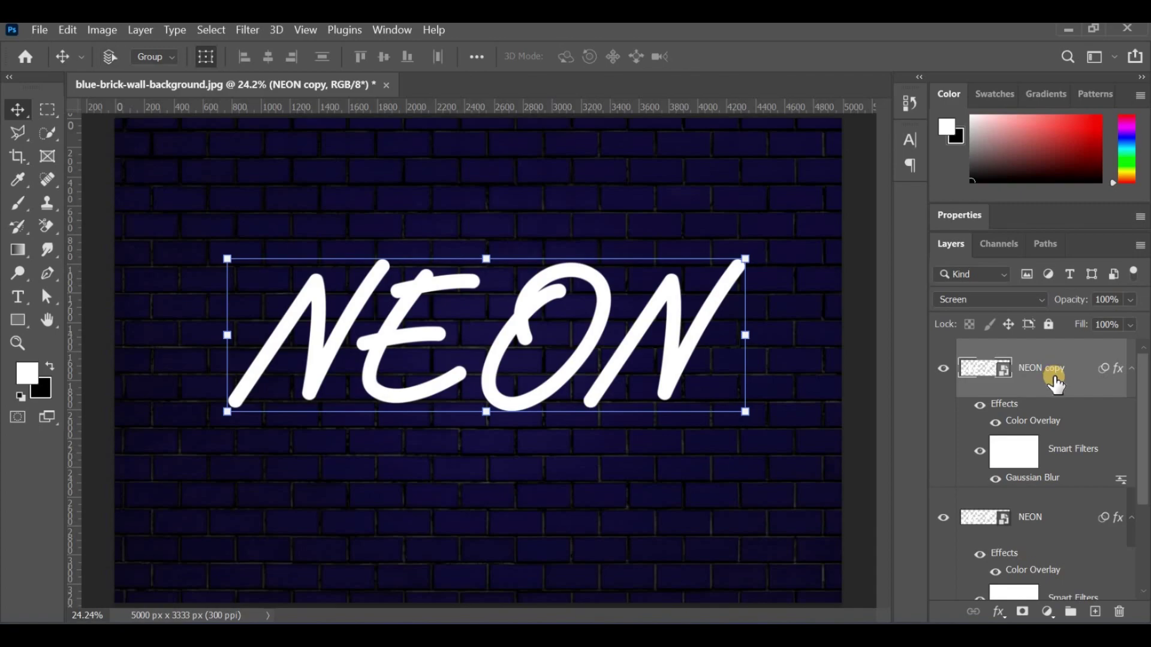
# Step: Duplicate into NEON copy 2 and set its Gaussian Blur radius to 15 pixels
pyautogui.hotkey('ctrl', 'j')
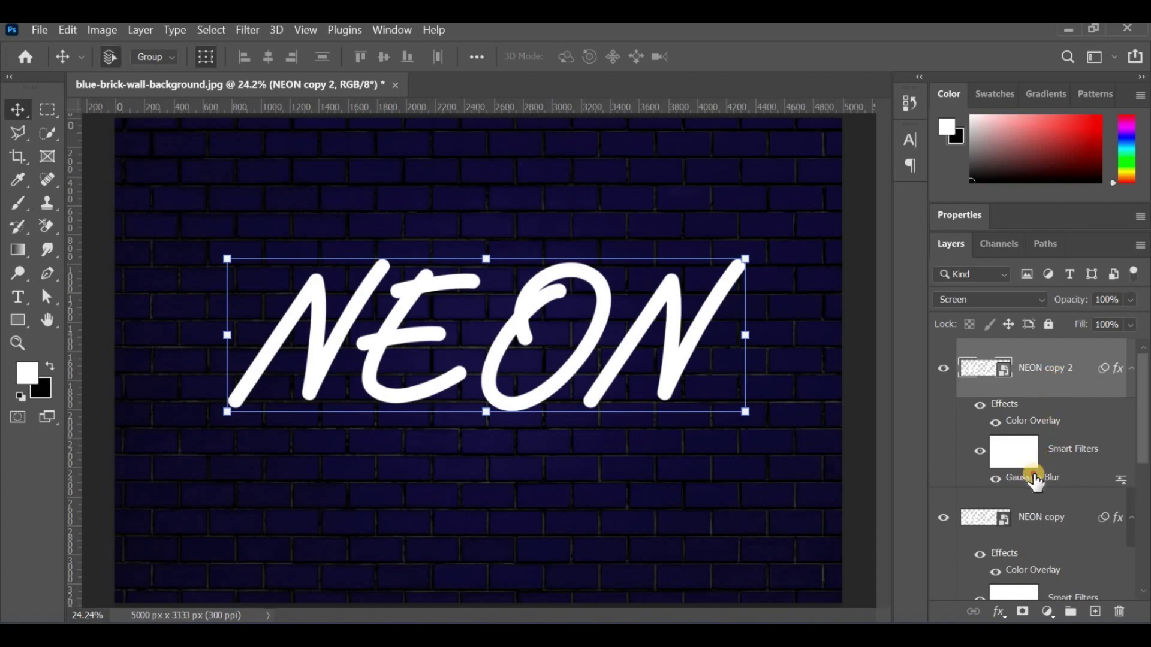
pyautogui.doubleClick(1035, 479)
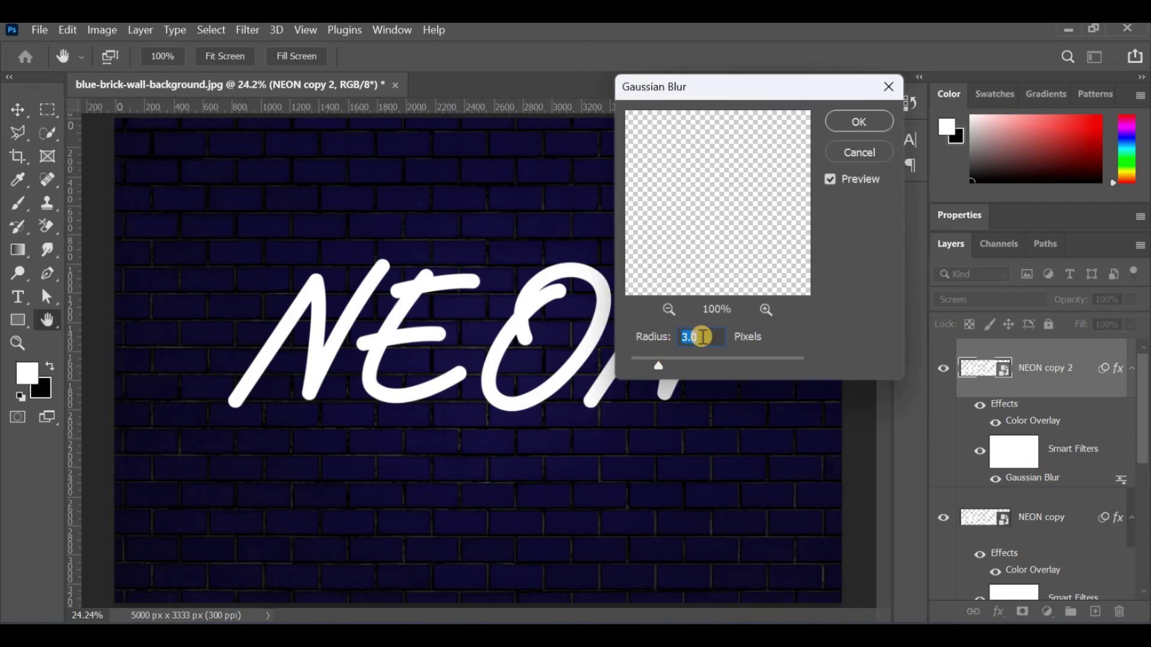
pyautogui.write('15')
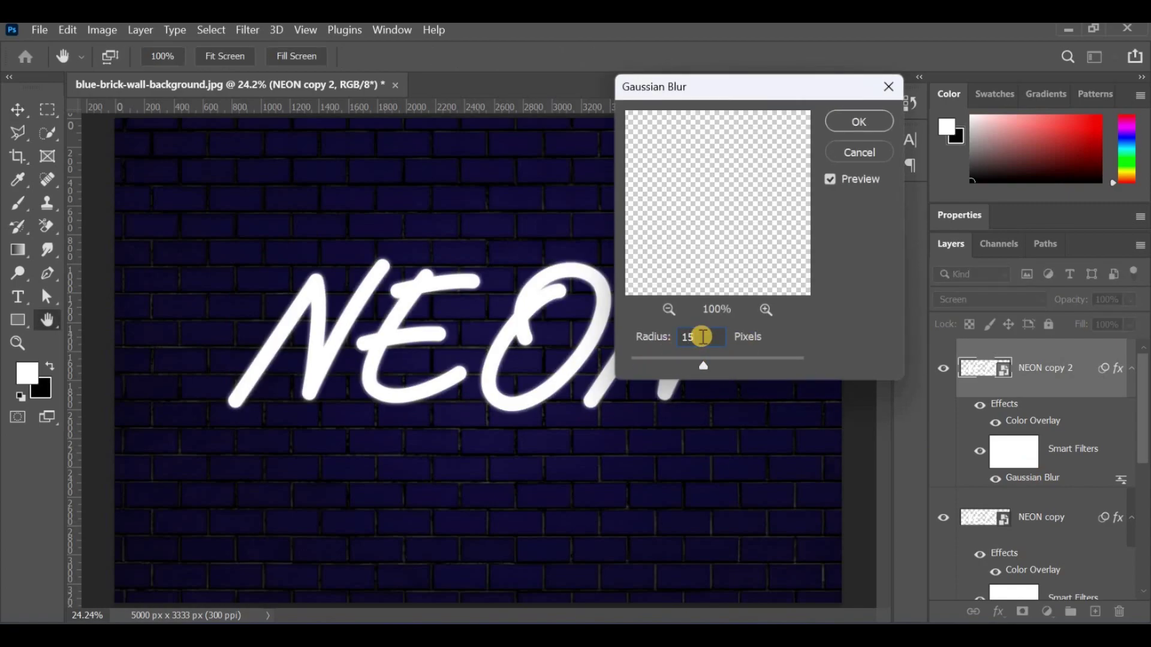
pyautogui.press('Return')
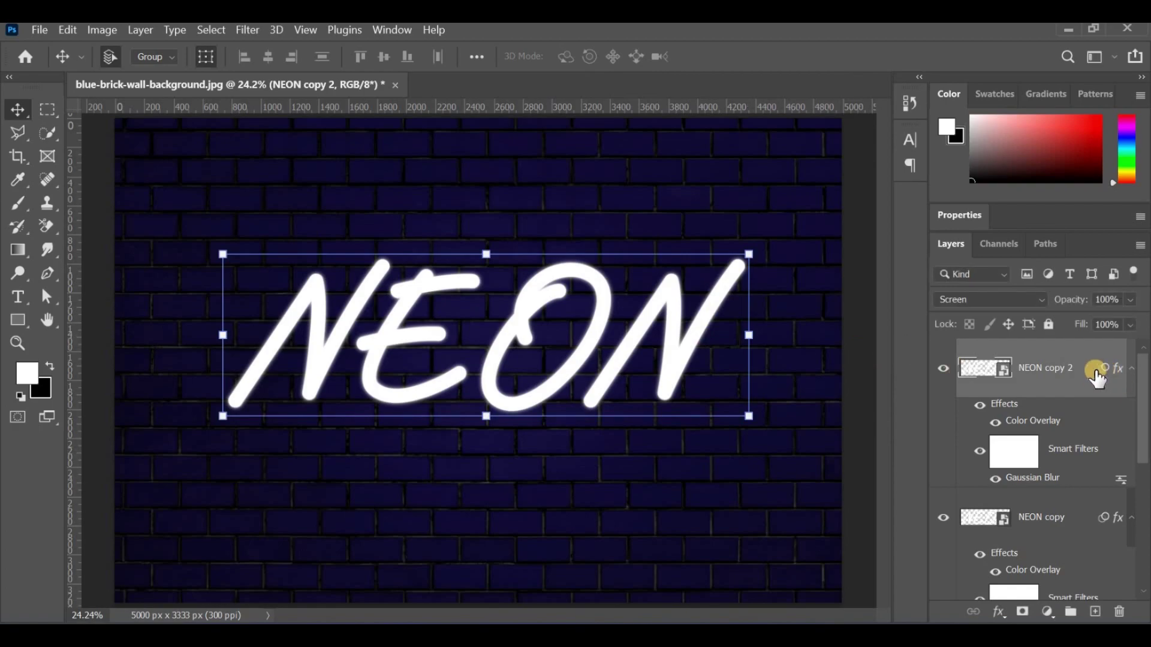
# Step: Duplicate into NEON copy 3 and set its Gaussian Blur radius to 30 pixels
pyautogui.hotkey('ctrl', 'j')
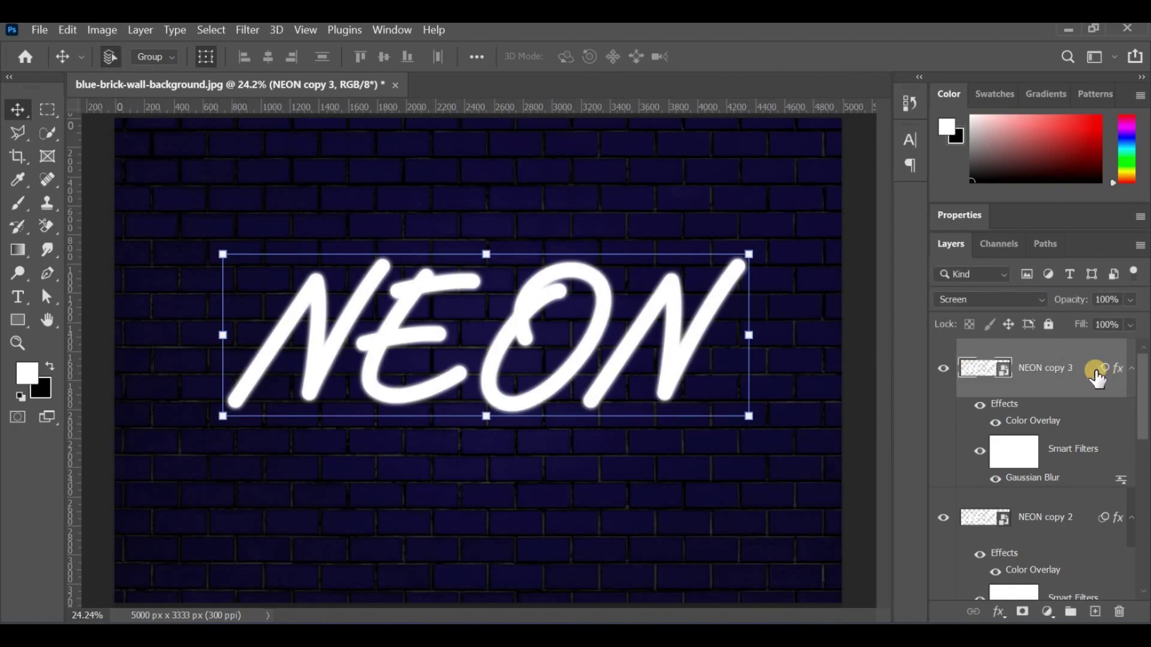
pyautogui.doubleClick(1036, 478)
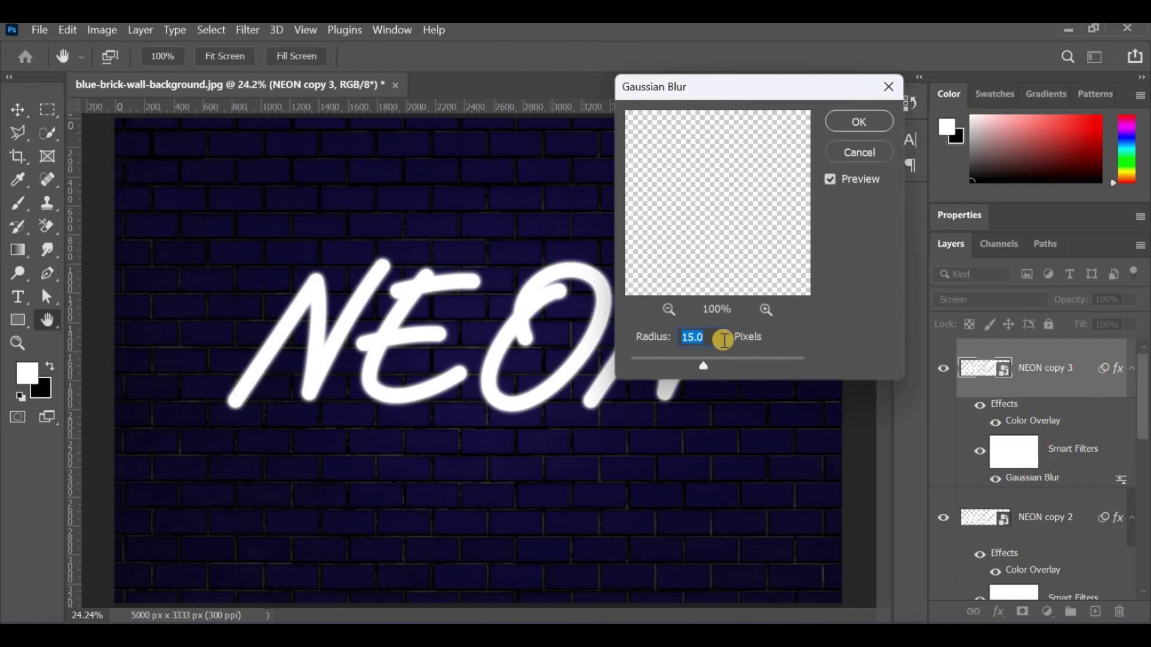
pyautogui.press('BackSpace')
pyautogui.write('3')
pyautogui.write('0')
pyautogui.click(854, 123)
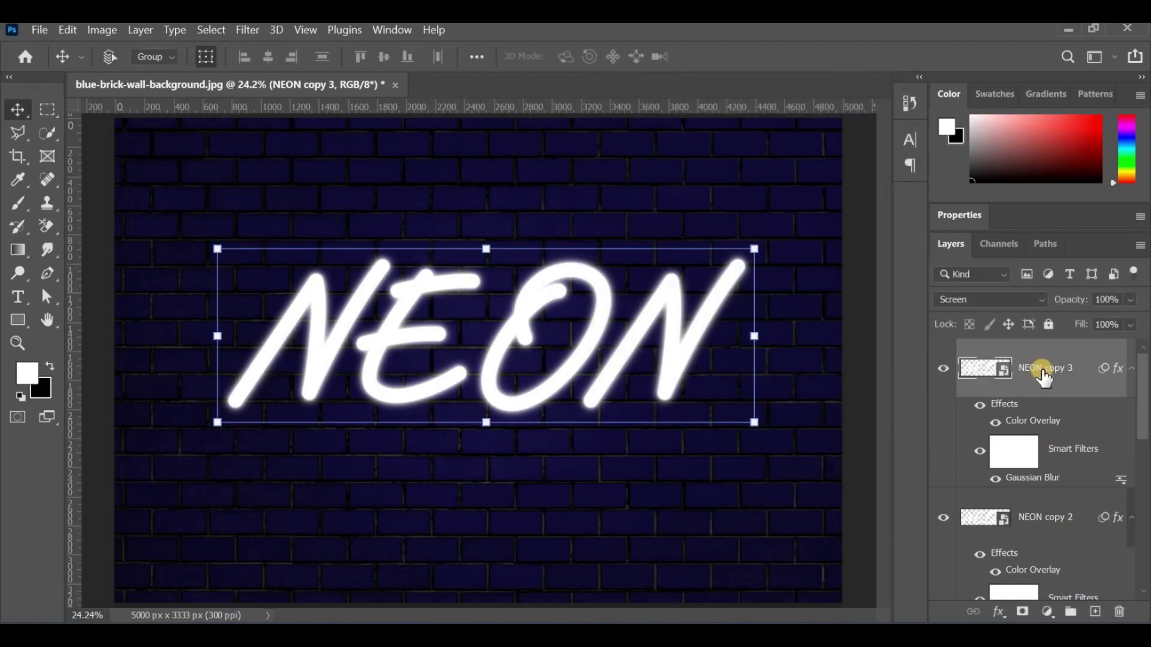
# Step: Duplicate into NEON copy 4 and set its Gaussian Blur radius to 70 pixels
pyautogui.hotkey('ctrl', 'j')
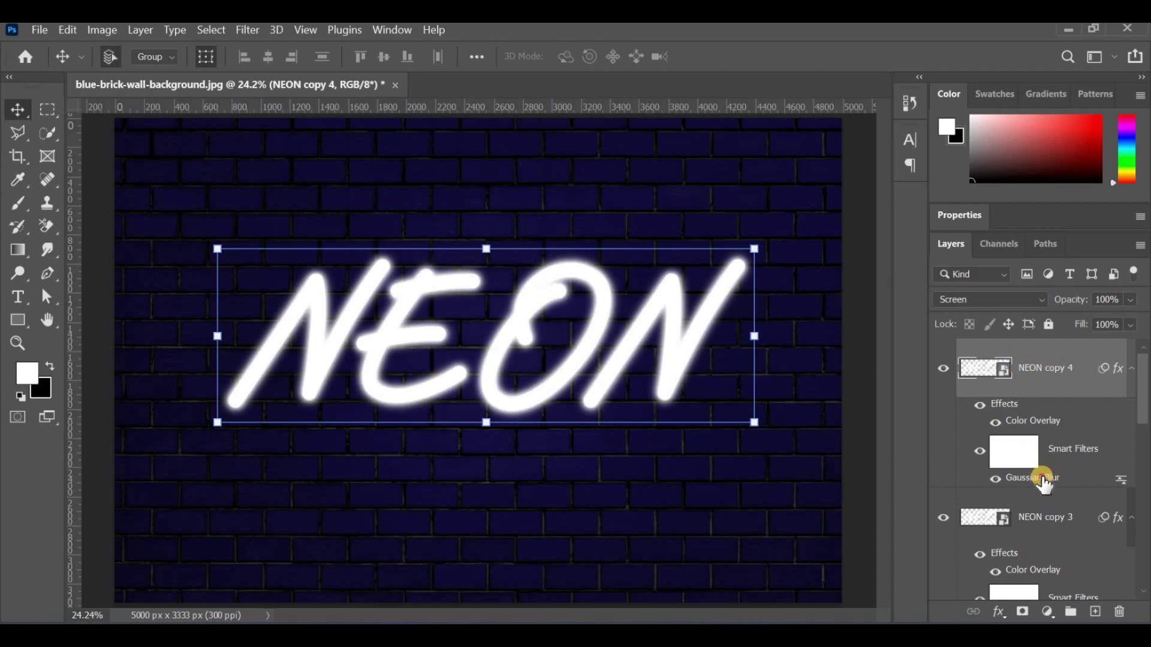
pyautogui.doubleClick(1036, 478)
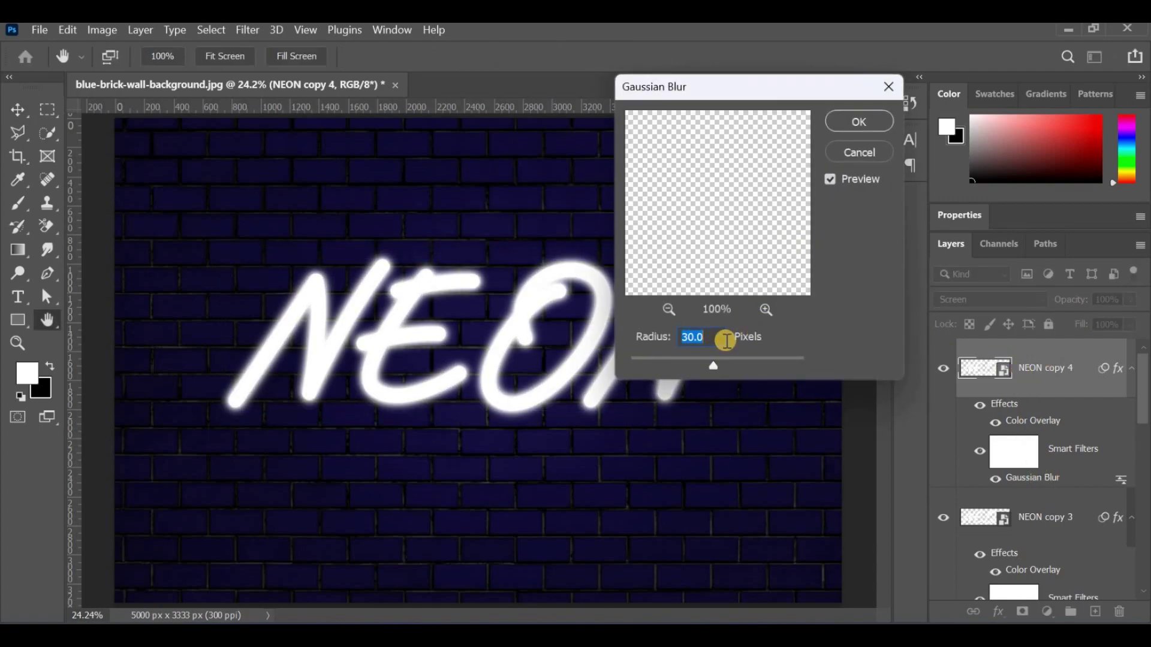
pyautogui.press('BackSpace')
pyautogui.write('70')
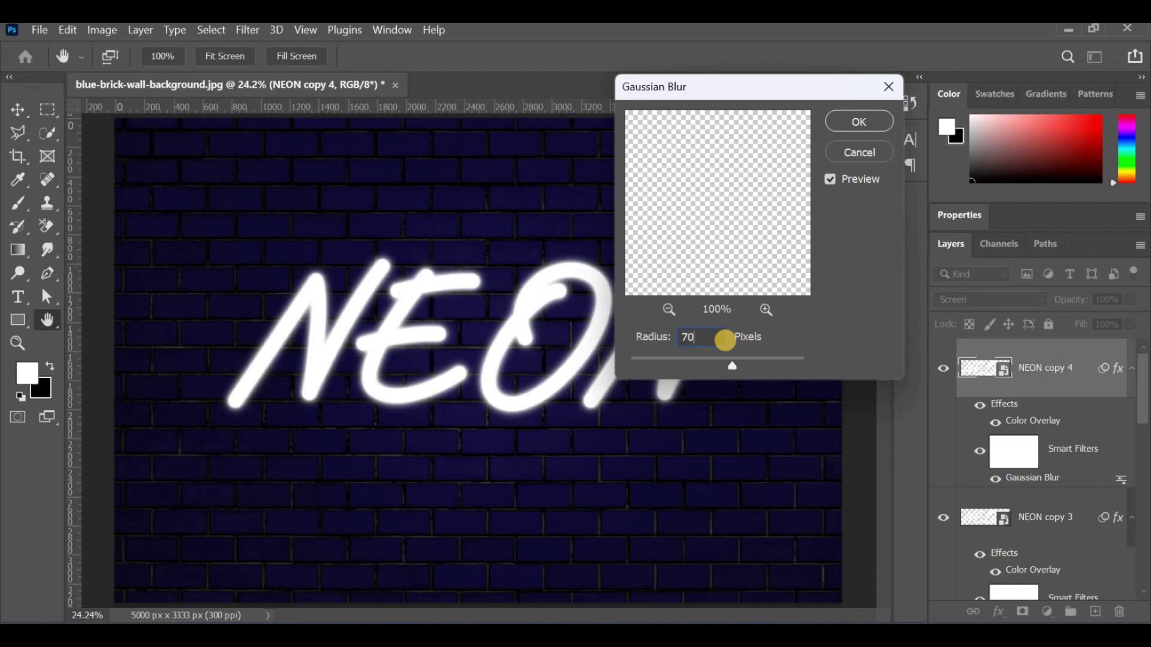
pyautogui.click(875, 123)
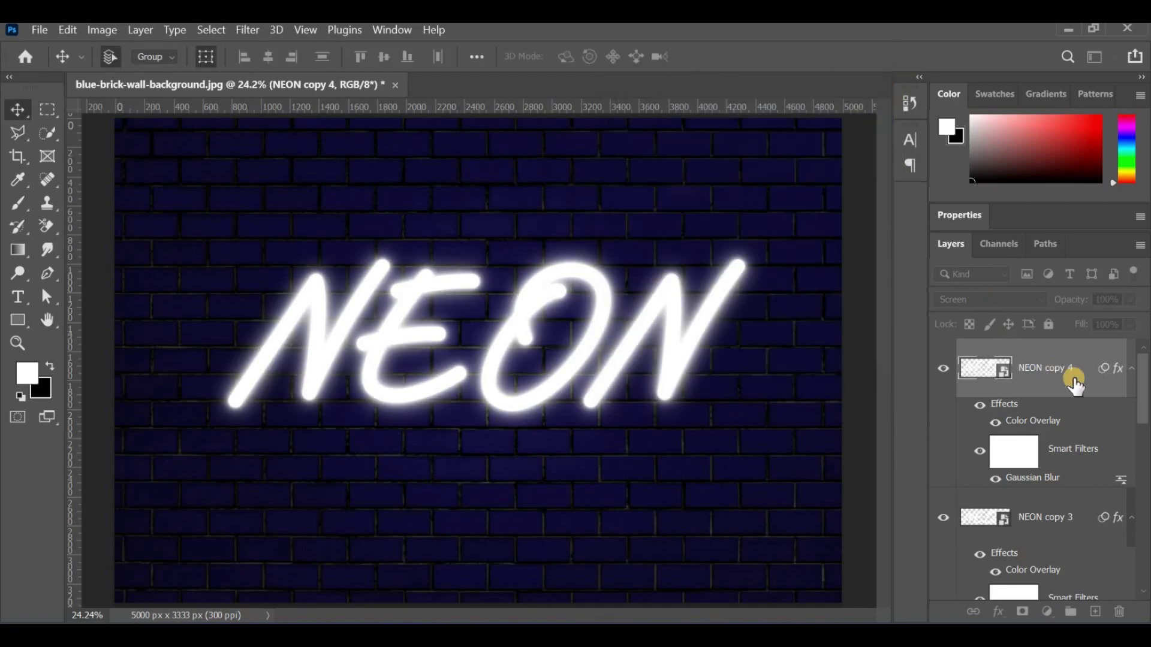
# Step: Duplicate into NEON copy 5 and set its Gaussian Blur radius to 260 pixels
pyautogui.hotkey('ctrl', 'j')
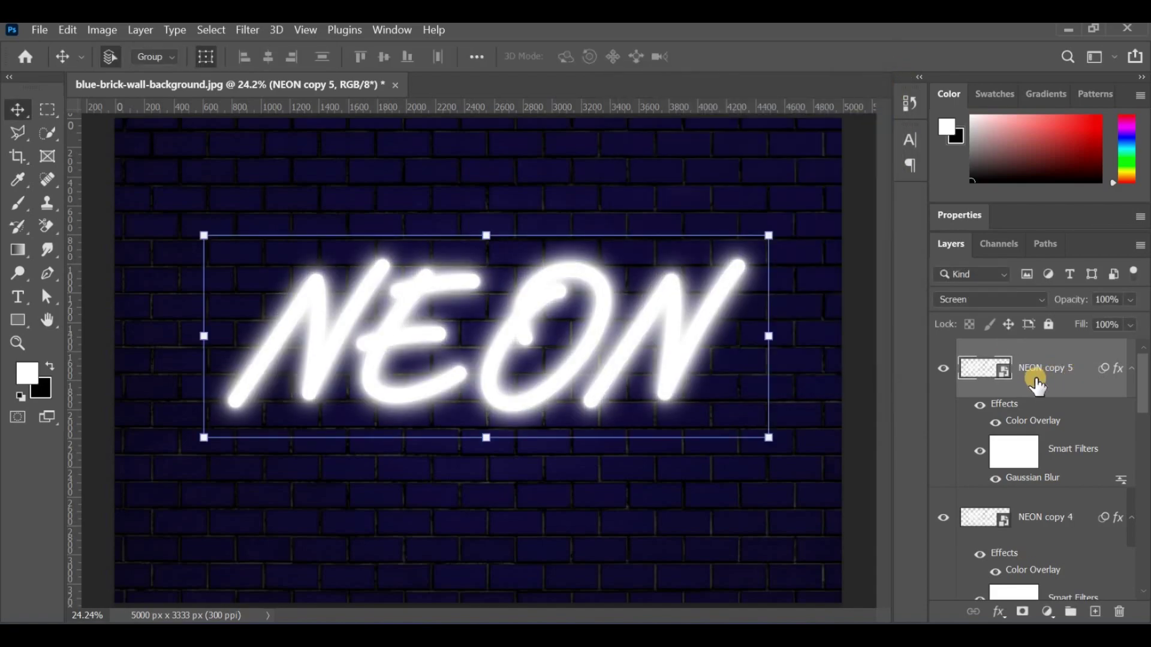
pyautogui.doubleClick(1040, 476)
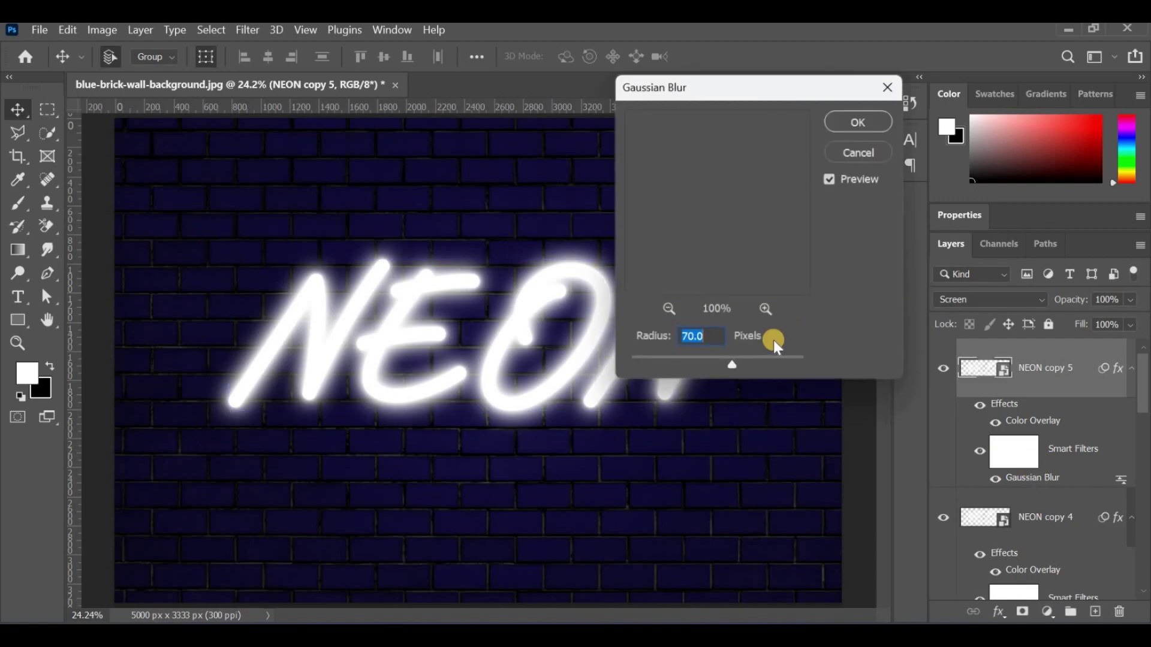
pyautogui.press('BackSpace')
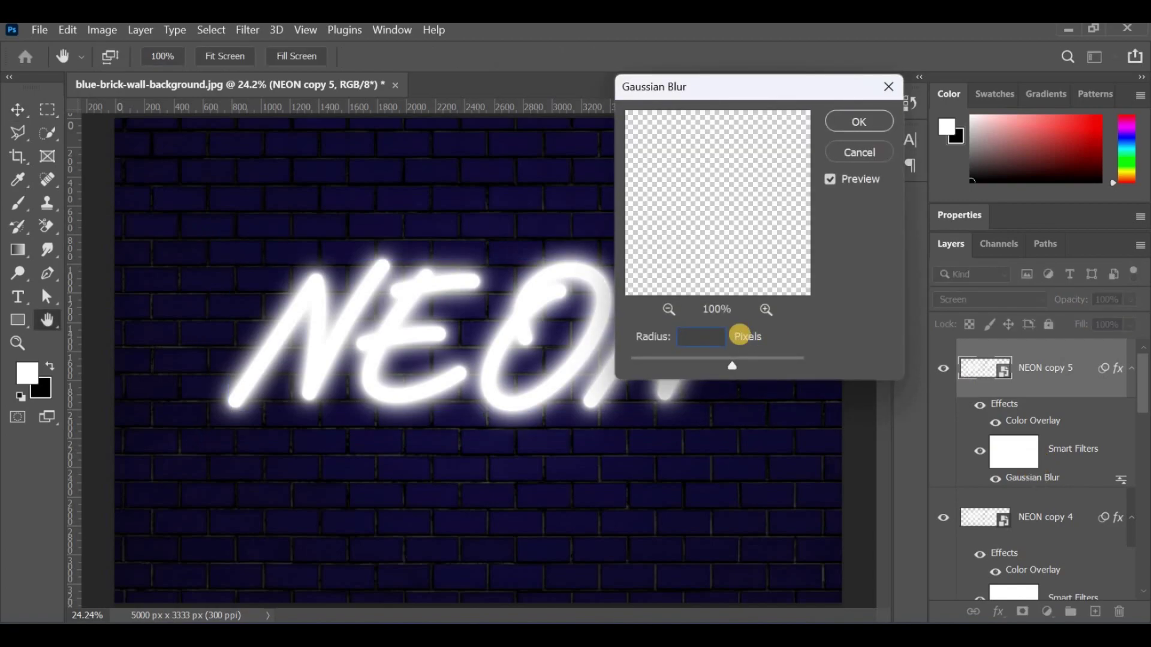
pyautogui.write('260')
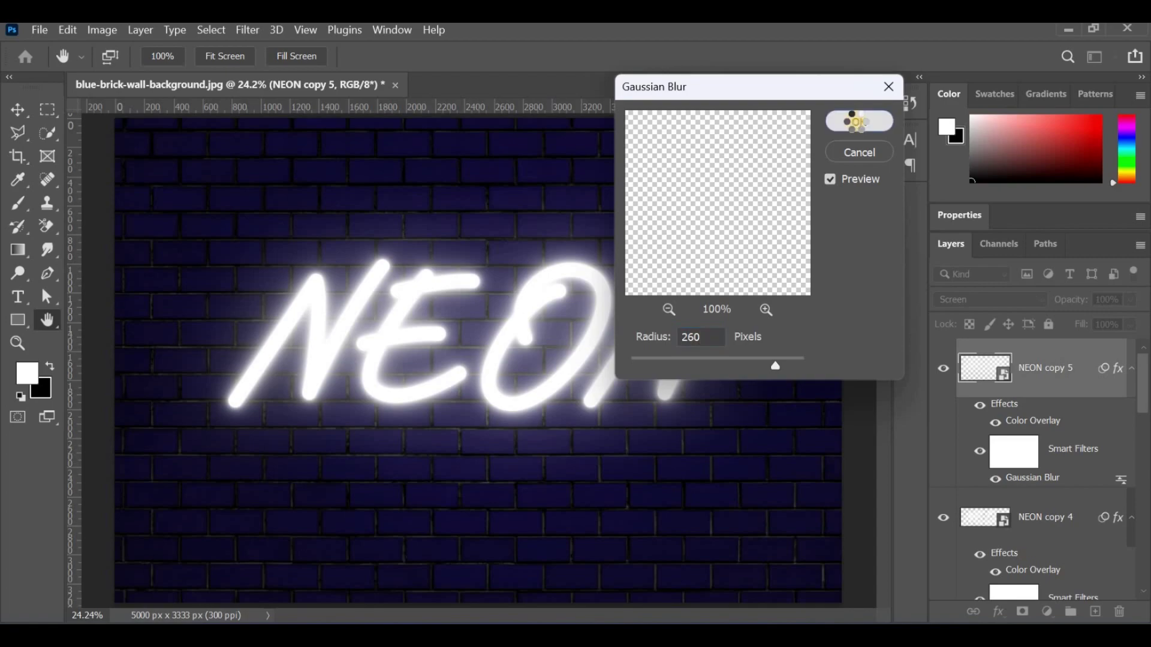
pyautogui.click(859, 122)
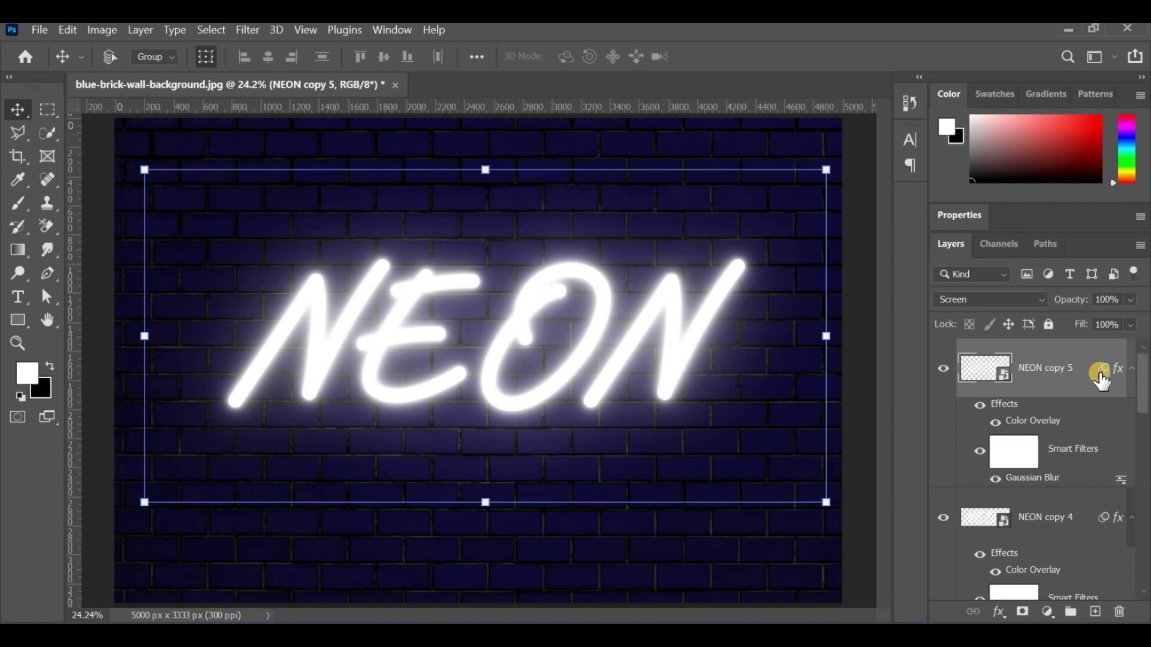
# Step: Duplicate into NEON copy 6 with a 450-pixel Gaussian Blur, then select the top glow layer
pyautogui.hotkey('ctrl', 'j')
pyautogui.doubleClick(1017, 479)
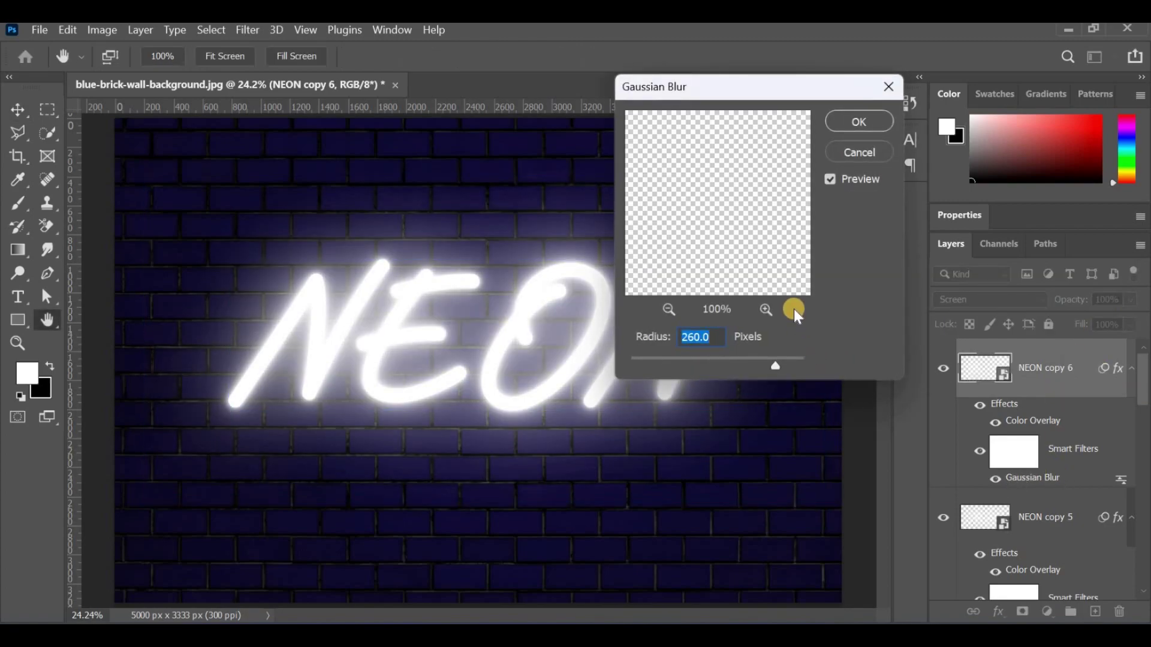
pyautogui.press('BackSpace')
pyautogui.write('4')
pyautogui.write('50')
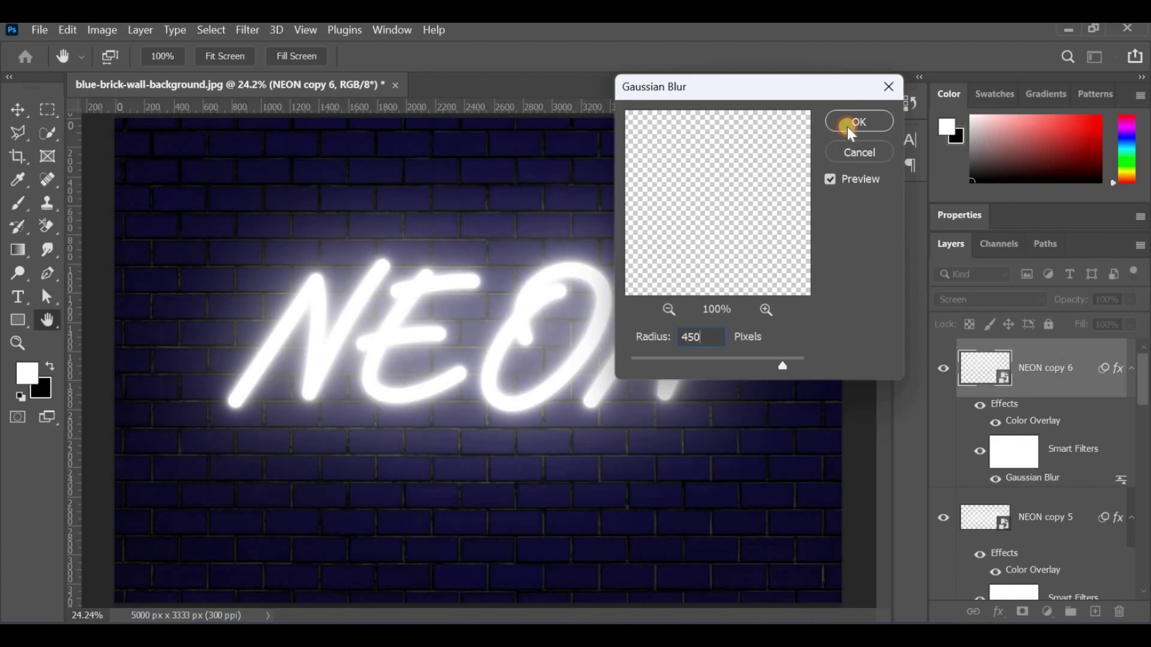
pyautogui.click(847, 127)
pyautogui.click(1079, 390)
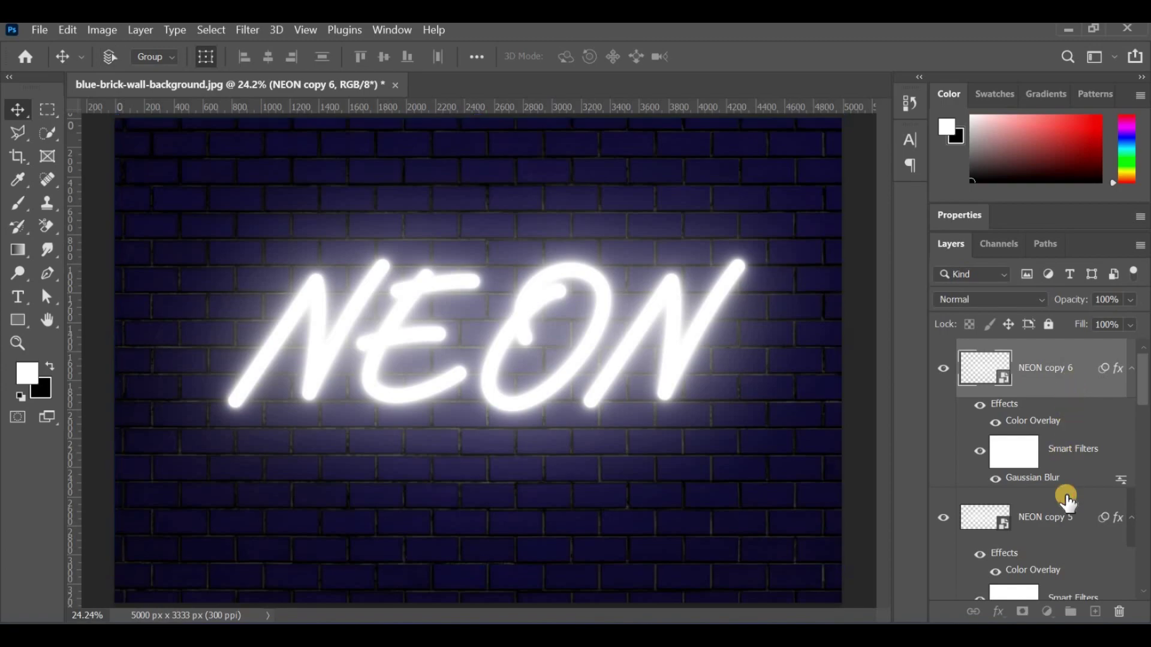
# Step: Select the original NEON layer plus all glow copies and group them into Group 1
pyautogui.scroll(-5, 1073, 448)
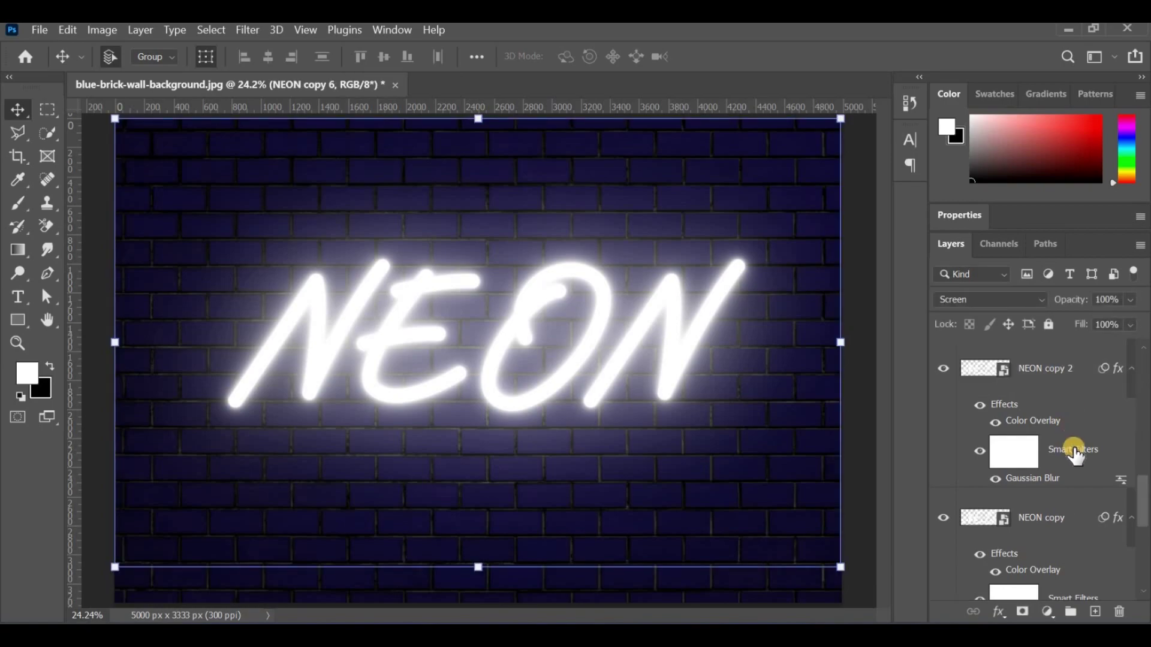
pyautogui.scroll(-5, 1073, 449)
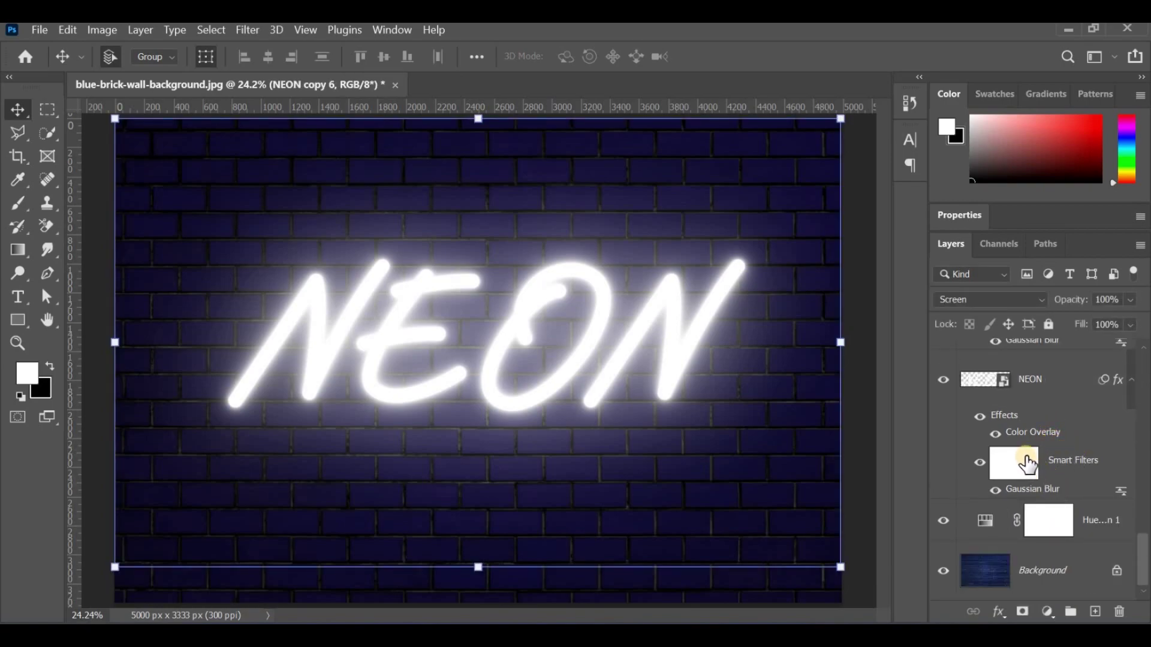
pyautogui.click(1019, 390)
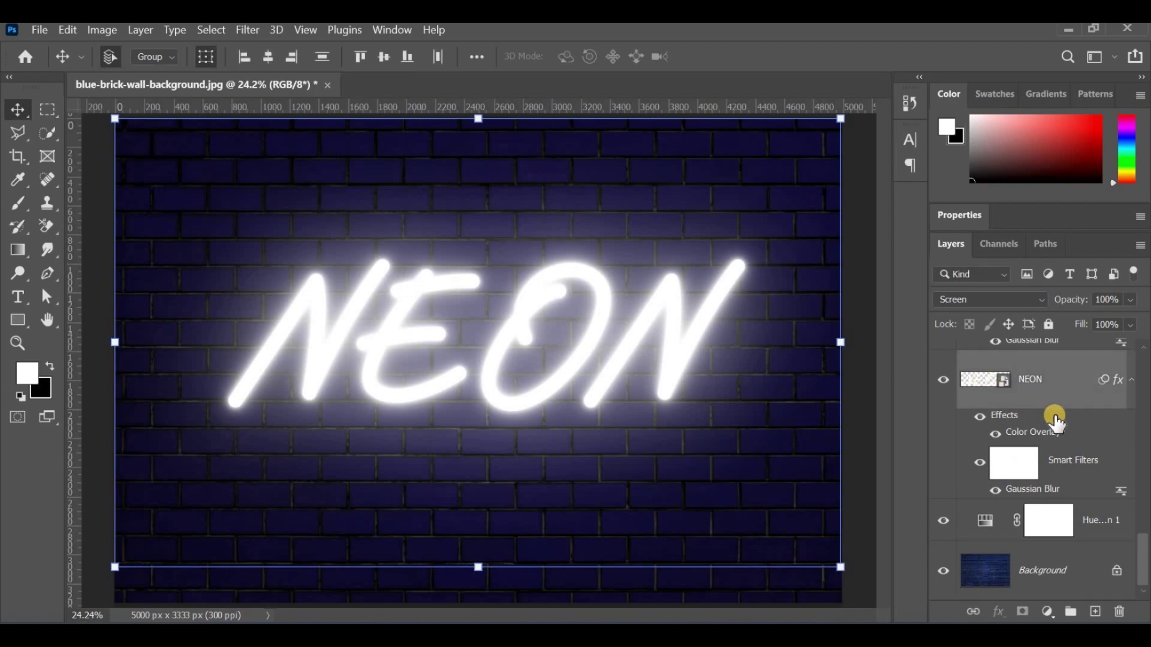
pyautogui.scroll(5, 1055, 417)
pyautogui.click(1071, 612)
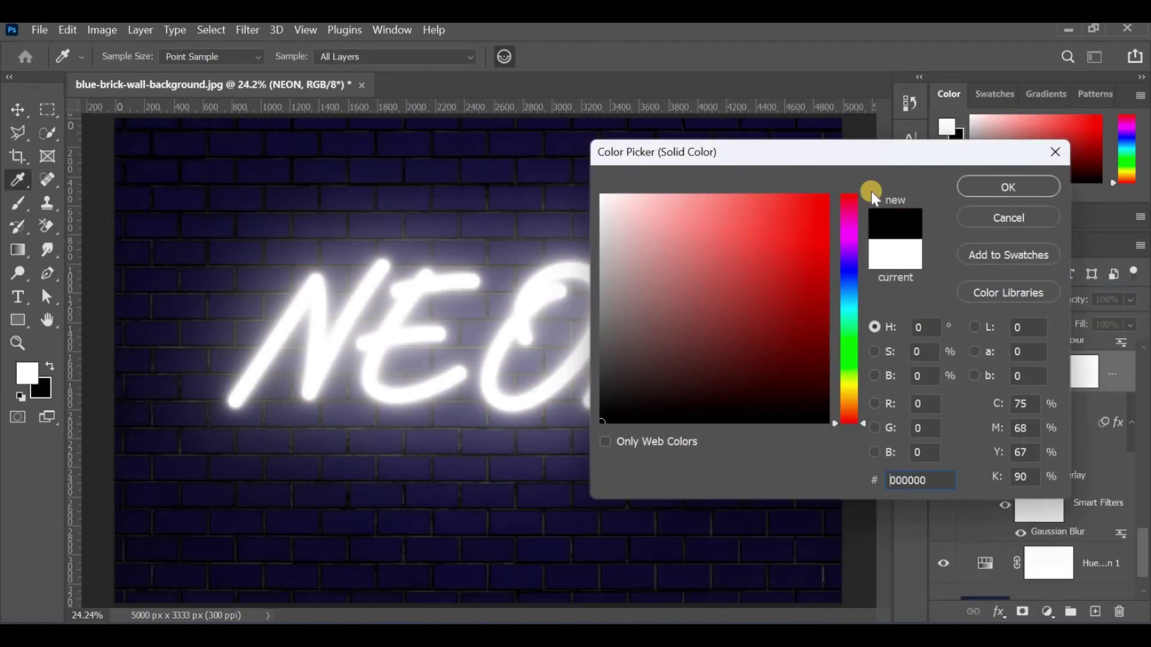
pyautogui.click(963, 190)
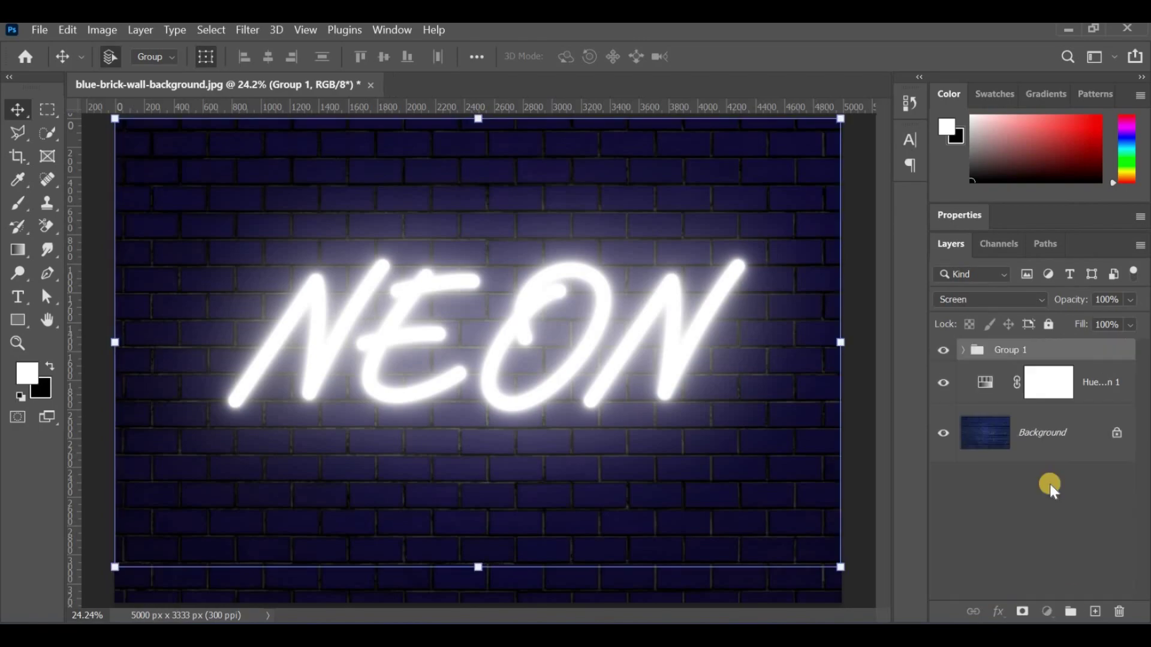
# Step: Add a Gradient Map adjustment layer using the Basics black-to-white gradient
pyautogui.click(1049, 612)
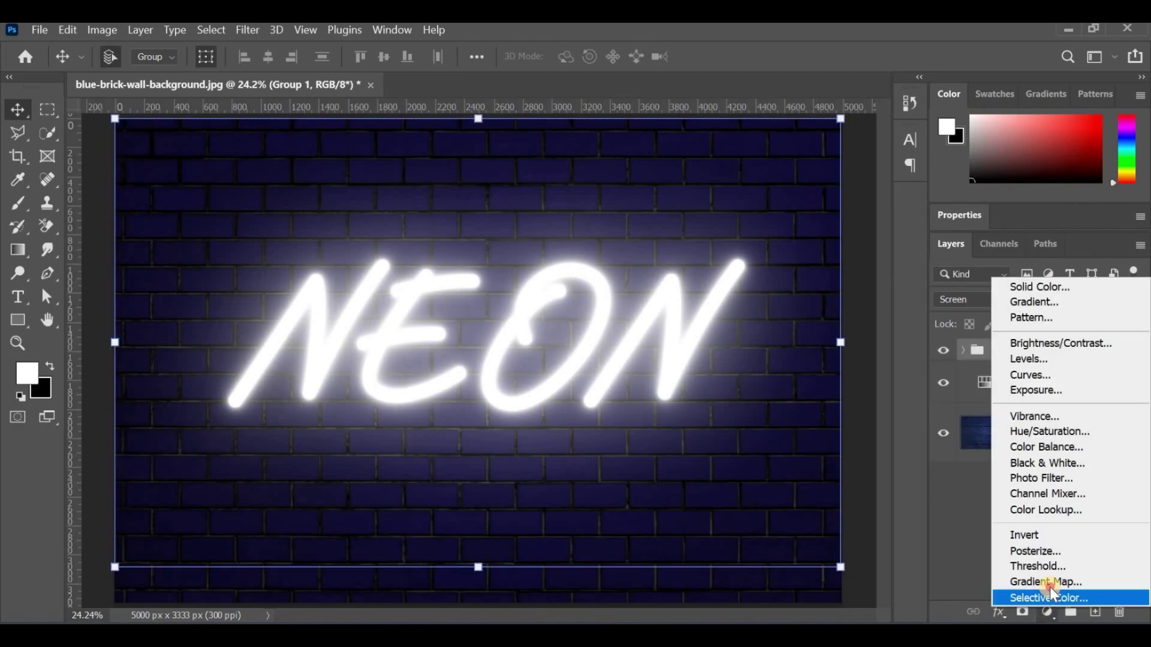
pyautogui.click(1050, 578)
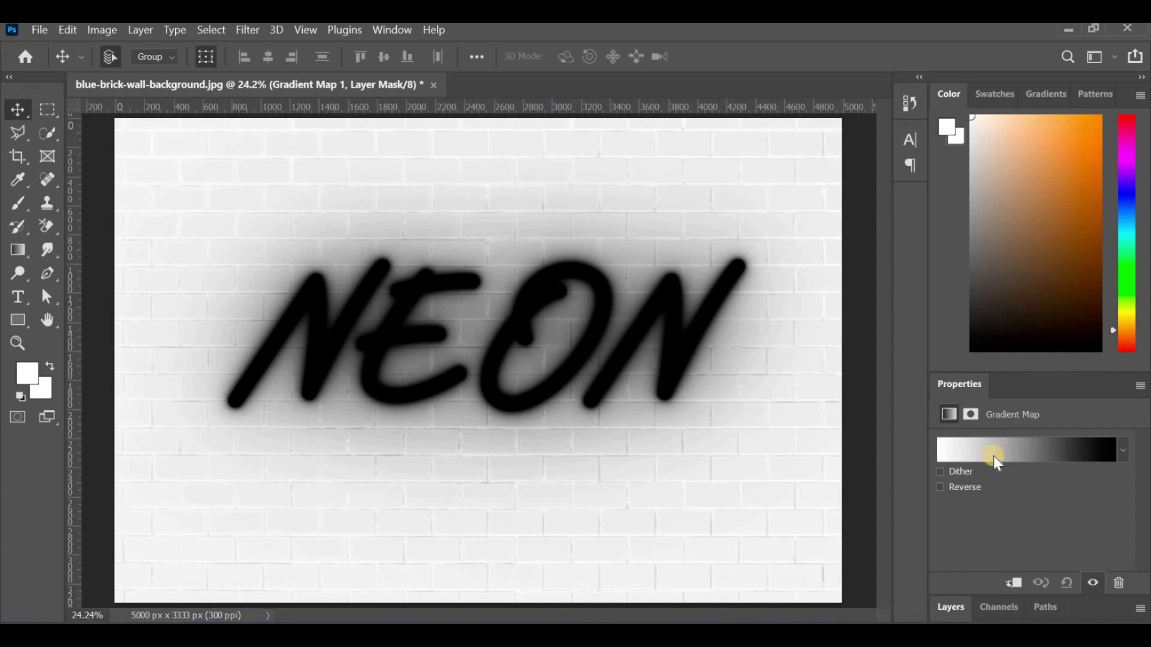
pyautogui.click(994, 455)
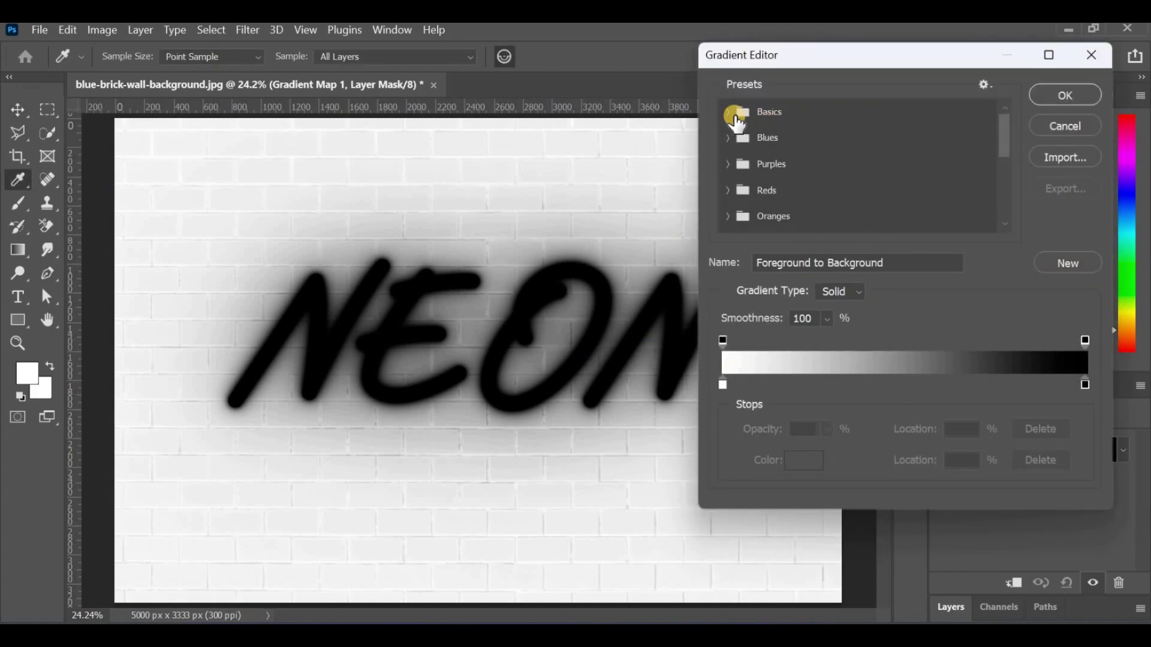
pyautogui.click(741, 113)
pyautogui.click(808, 139)
# Step: Add a colour stop at 29% on the gradient and set it to dark blue 062B77
pyautogui.click(826, 384)
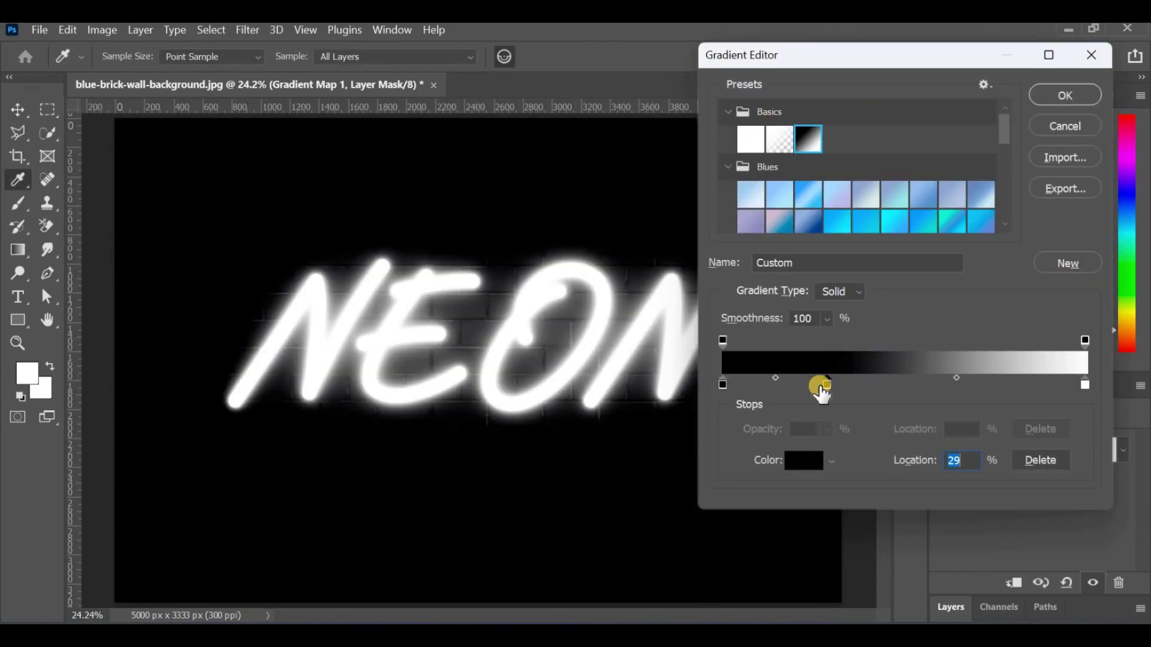
pyautogui.doubleClick(827, 382)
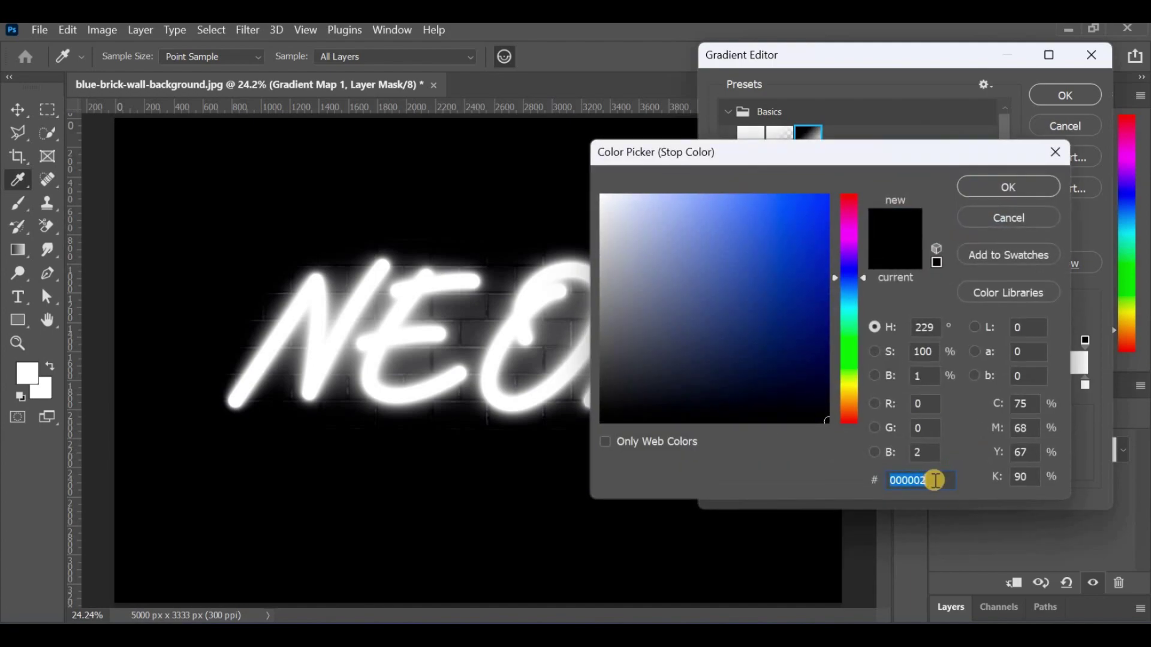
pyautogui.press('BackSpace')
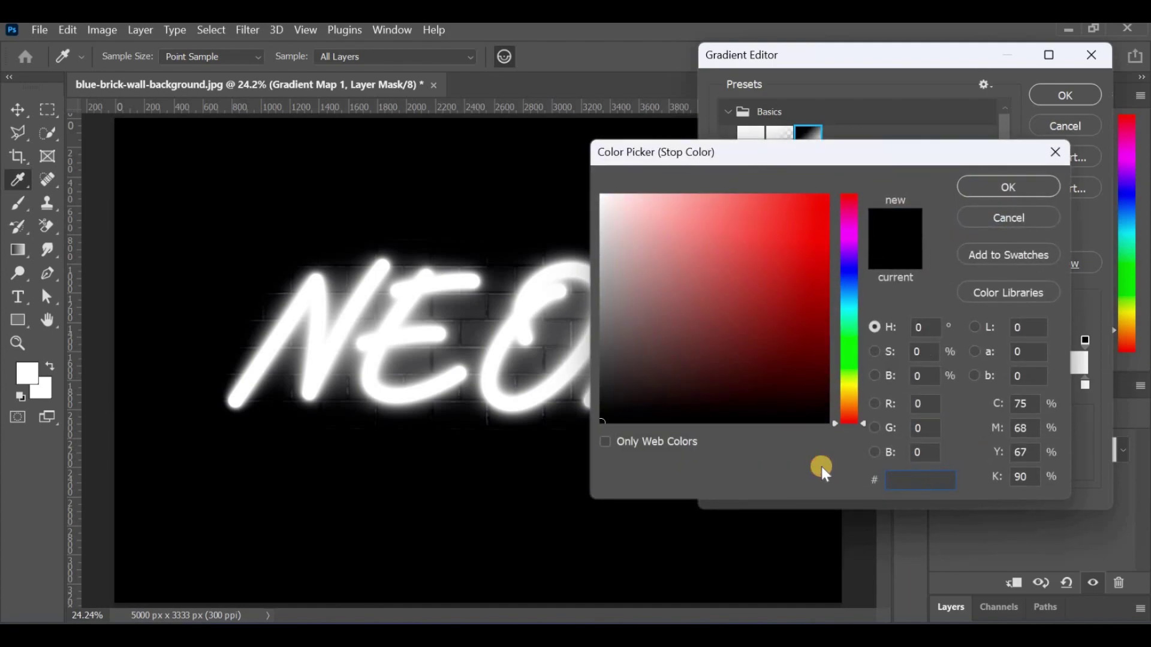
pyautogui.write('0')
pyautogui.write('62')
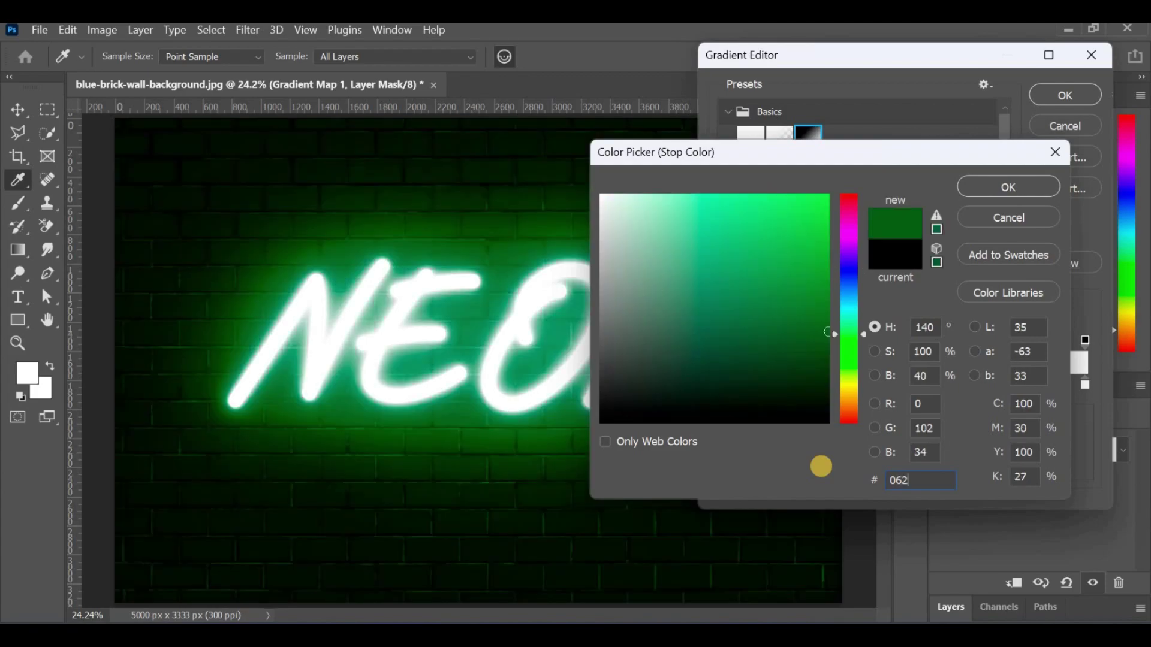
pyautogui.write('B77')
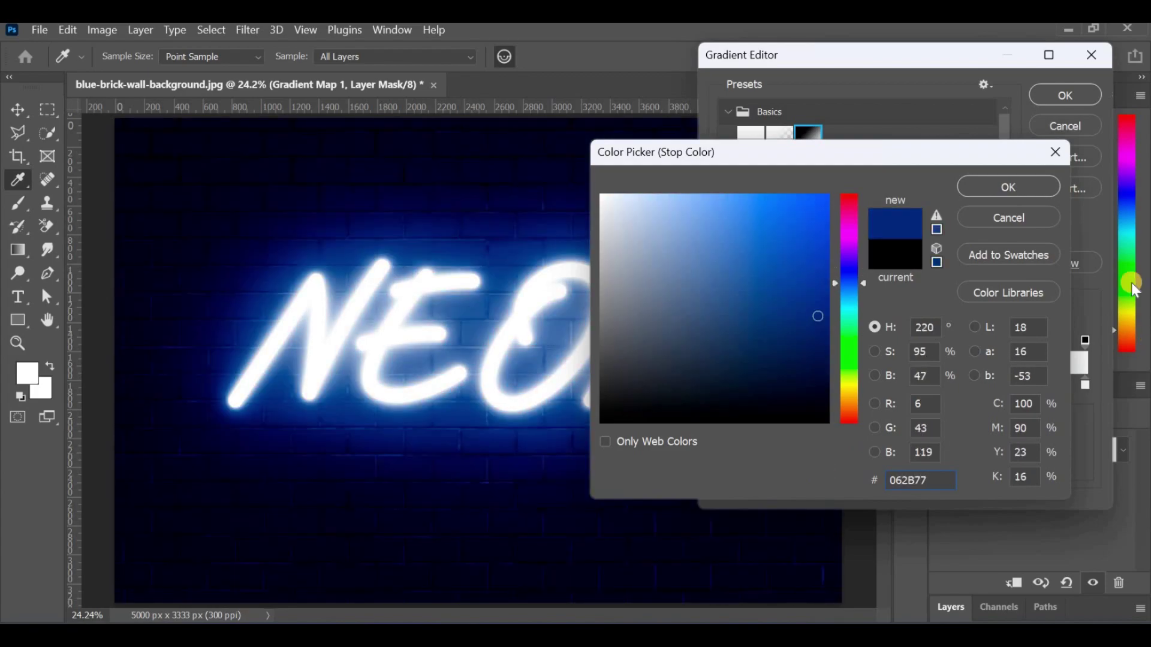
pyautogui.click(989, 189)
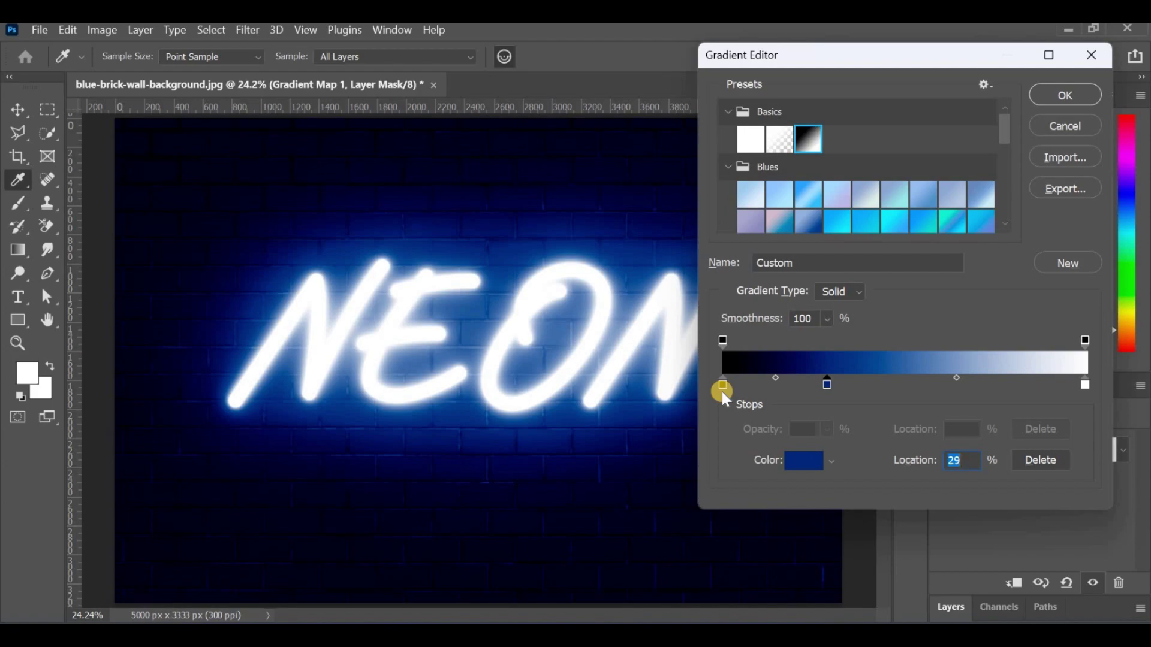
# Step: Add a light blue #43AFFA gradient stop at 72% location
pyautogui.doubleClick(722, 386)
pyautogui.write('43AFFA')
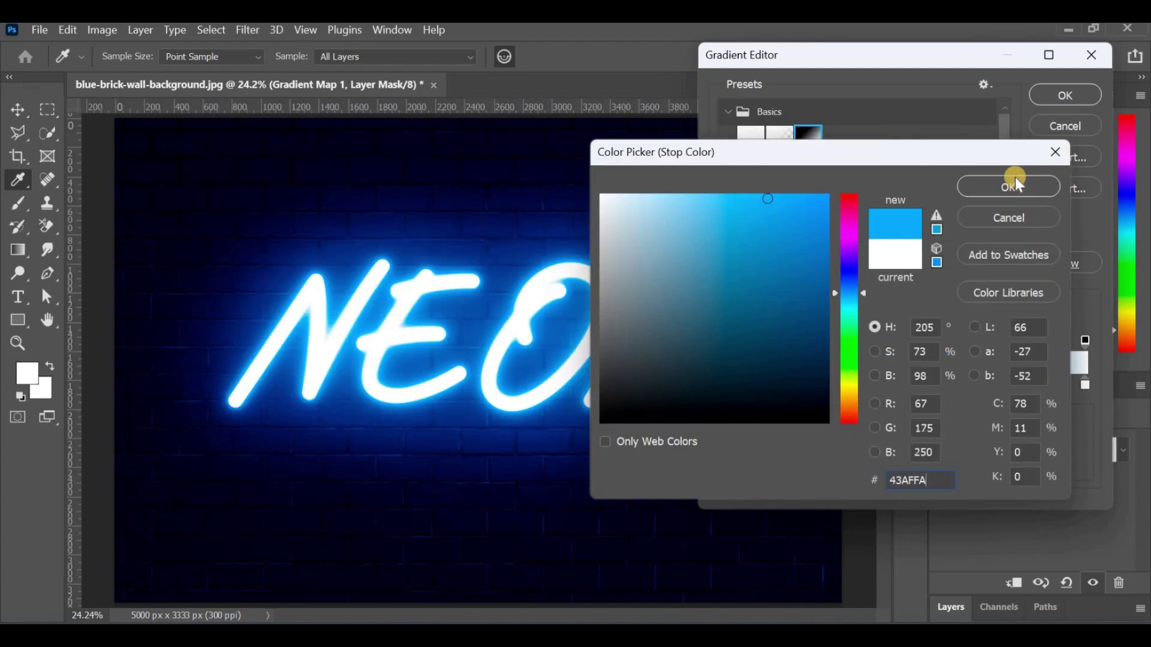
pyautogui.click(1016, 185)
pyautogui.doubleClick(961, 460)
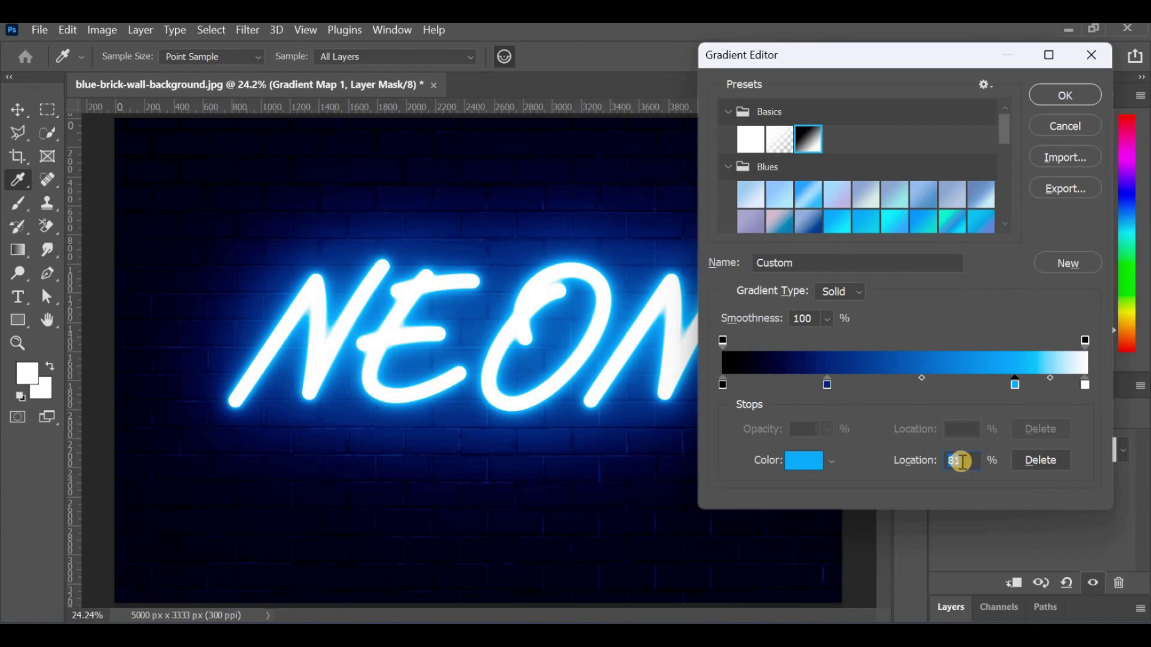
pyautogui.press('Down')
pyautogui.press('Down')
pyautogui.press('Down')
pyautogui.press('Down')
pyautogui.press('Down')
pyautogui.press('Down')
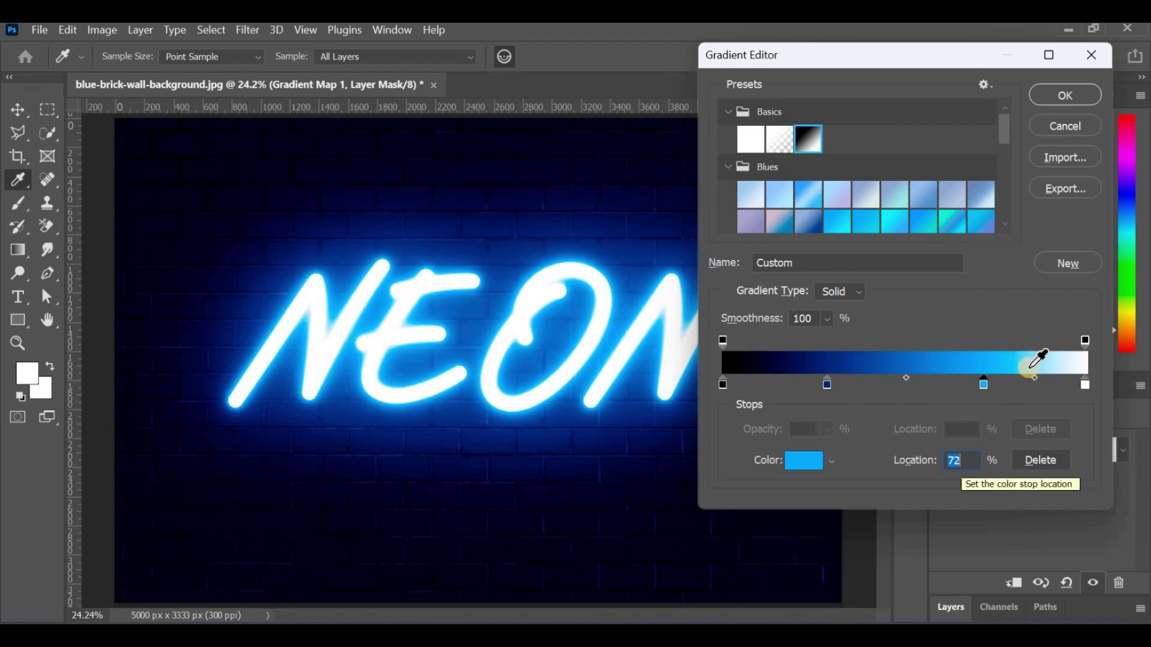
# Step: Move the dark blue stop to 30% and confirm the finished blue gradient
pyautogui.click(828, 384)
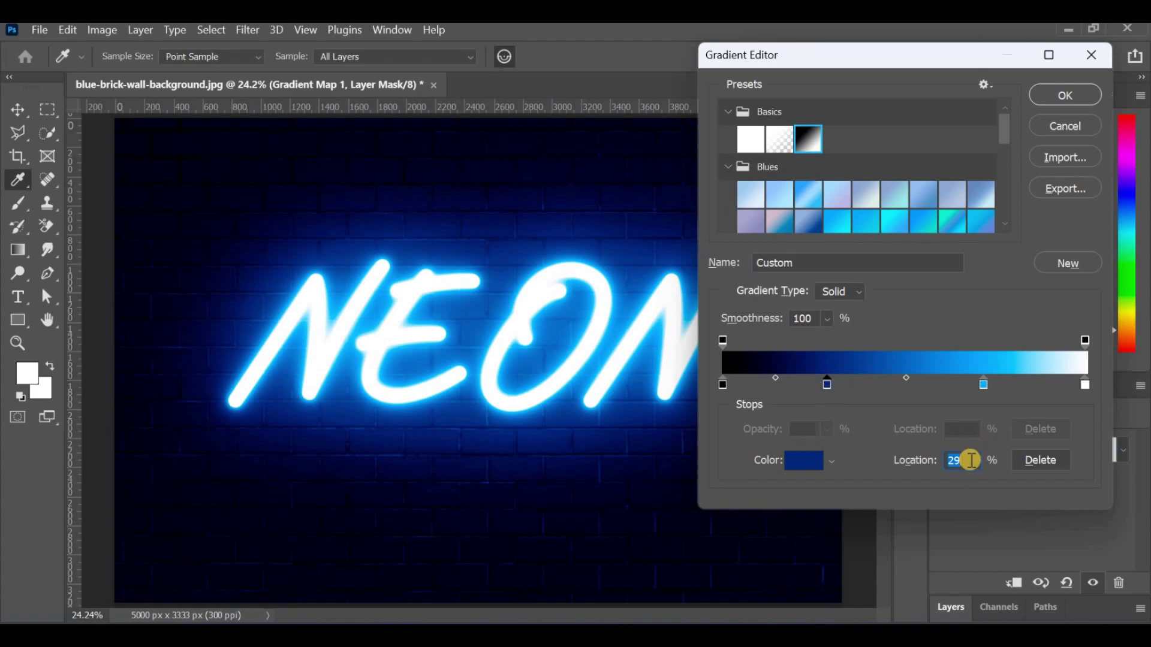
pyautogui.press('Up')
pyautogui.click(1085, 384)
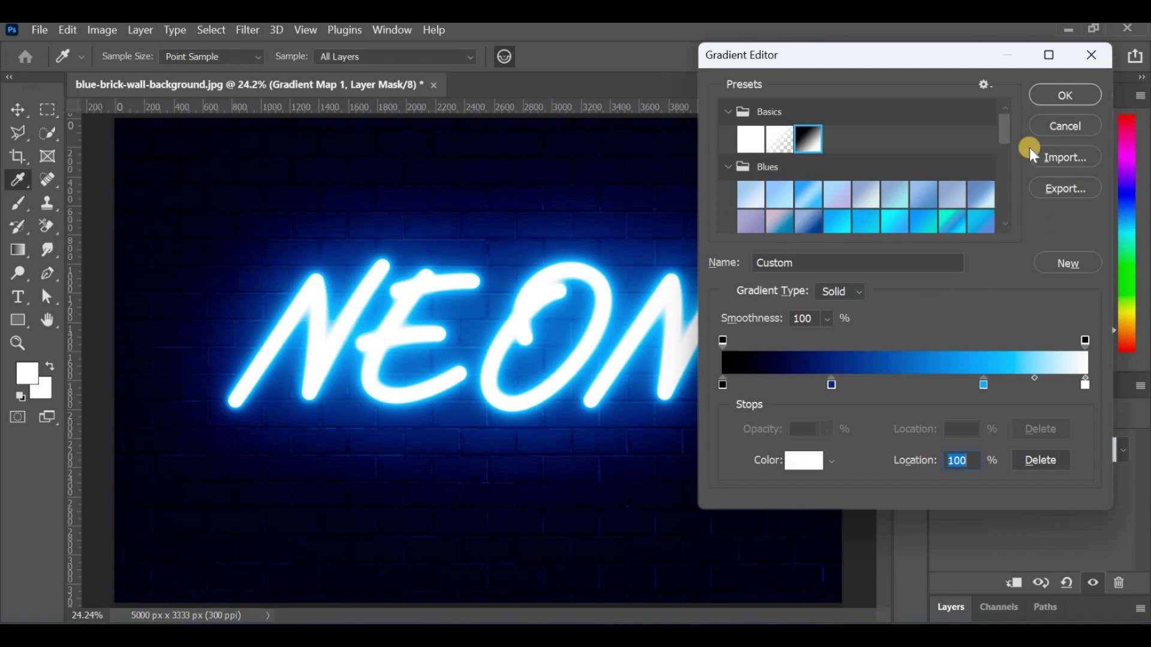
pyautogui.click(1077, 90)
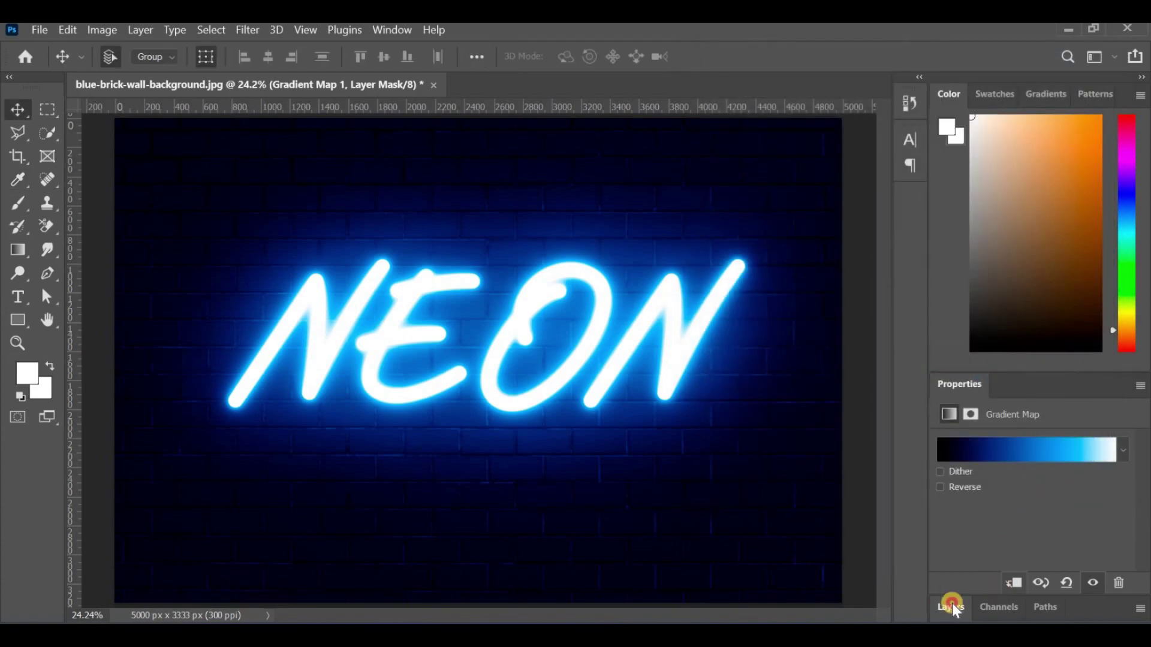
# Step: Clip Gradient Map 1 to Group 1 so only the neon text is tinted
pyautogui.click(953, 607)
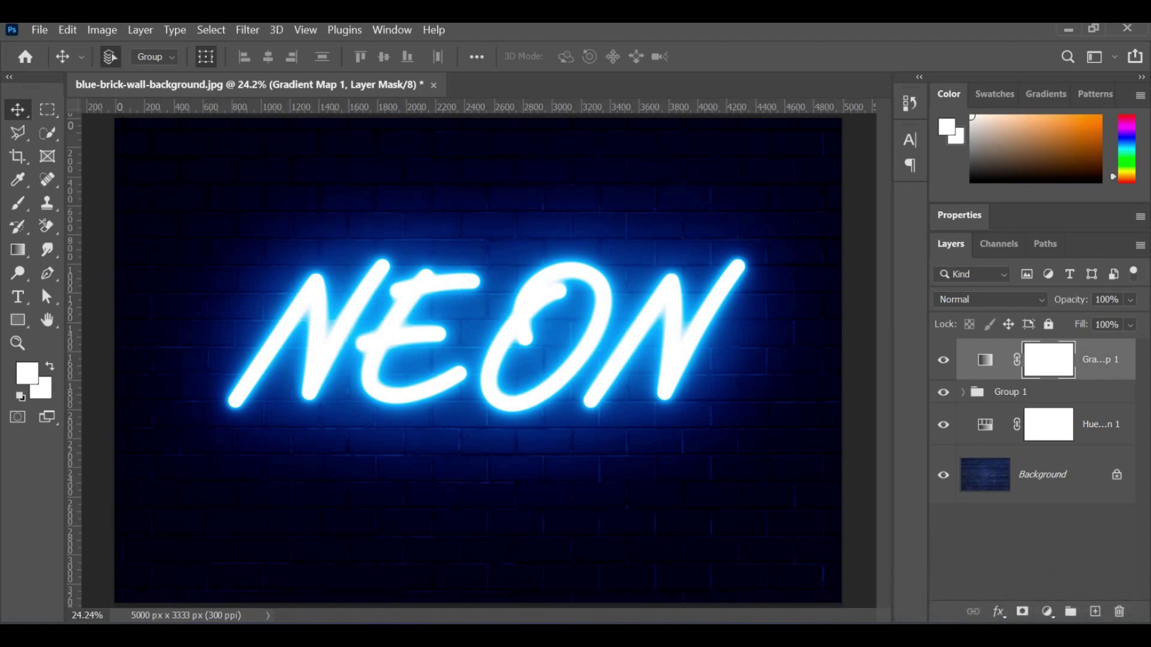
pyautogui.rightClick(1130, 360)
pyautogui.click(1022, 371)
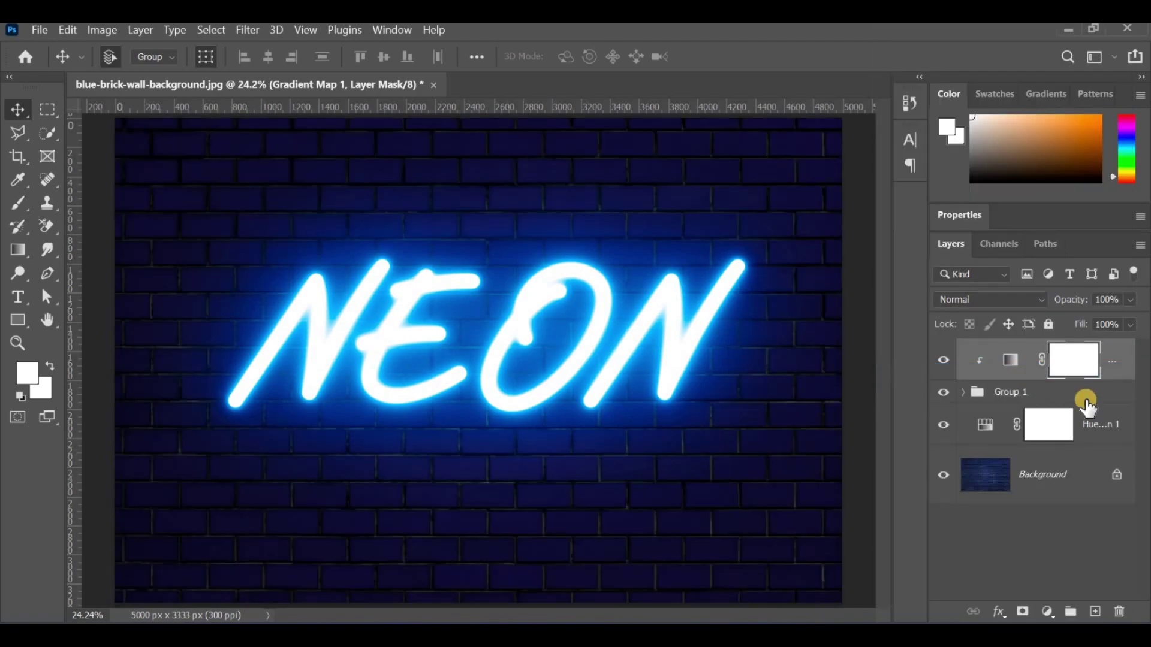